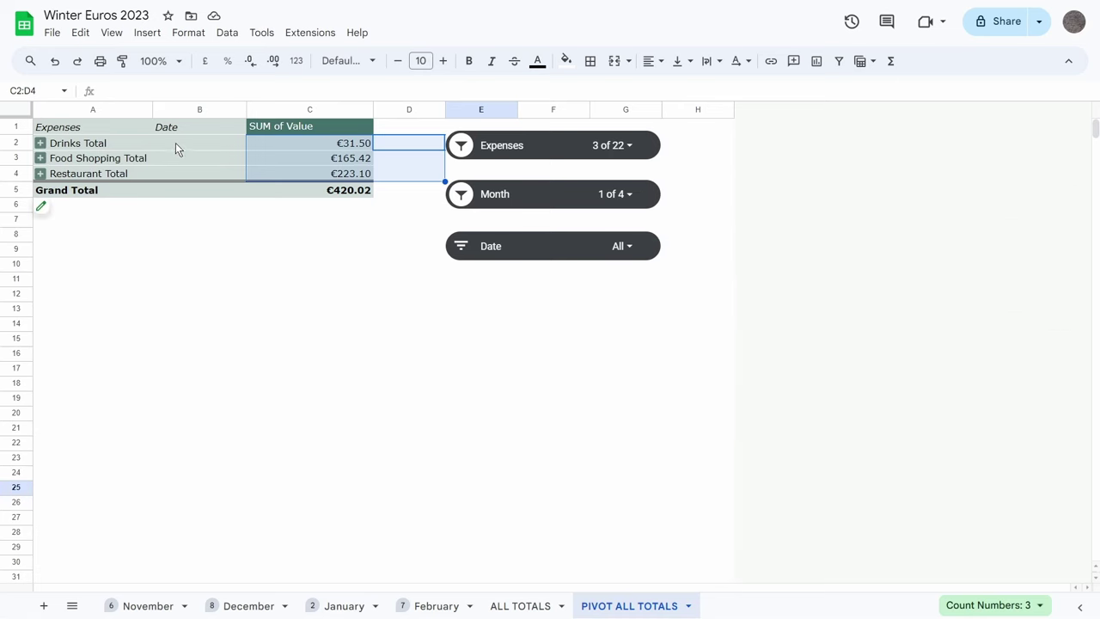
- Expand the Drinks, Food Shopping and Restaurant groups in the pivot table and examine their dated November expenses
left_click(40, 144)
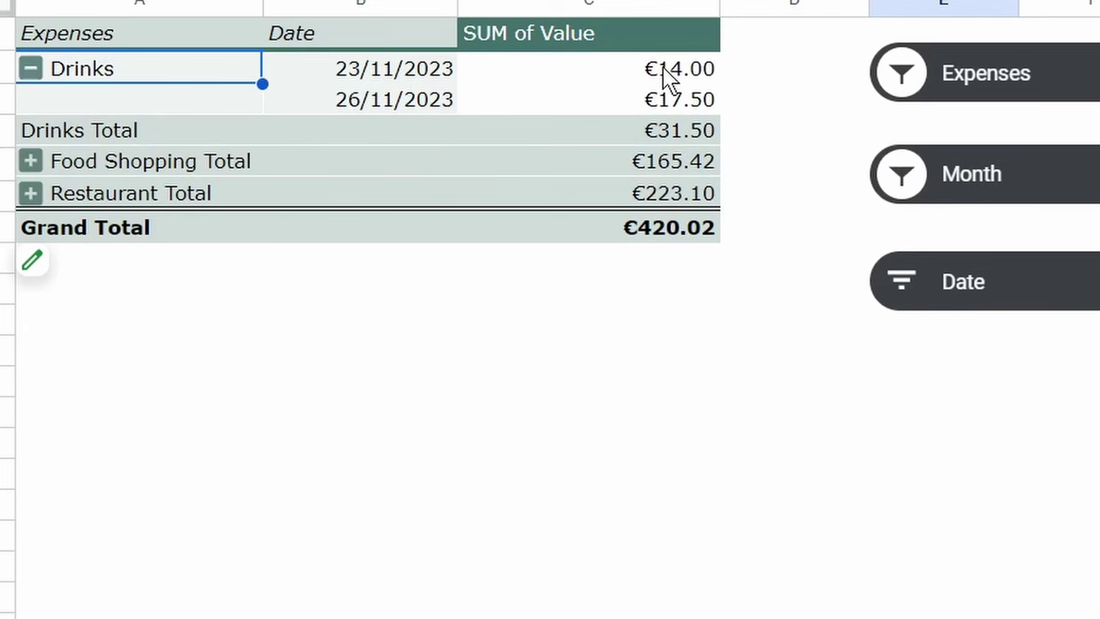
left_click(31, 161)
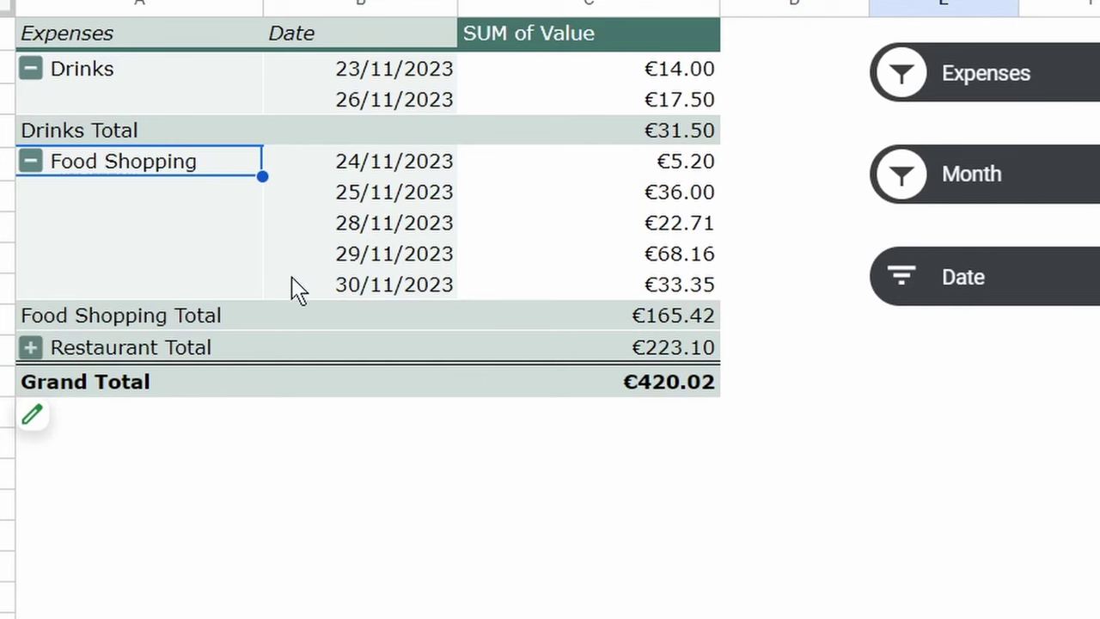
left_click(655, 261)
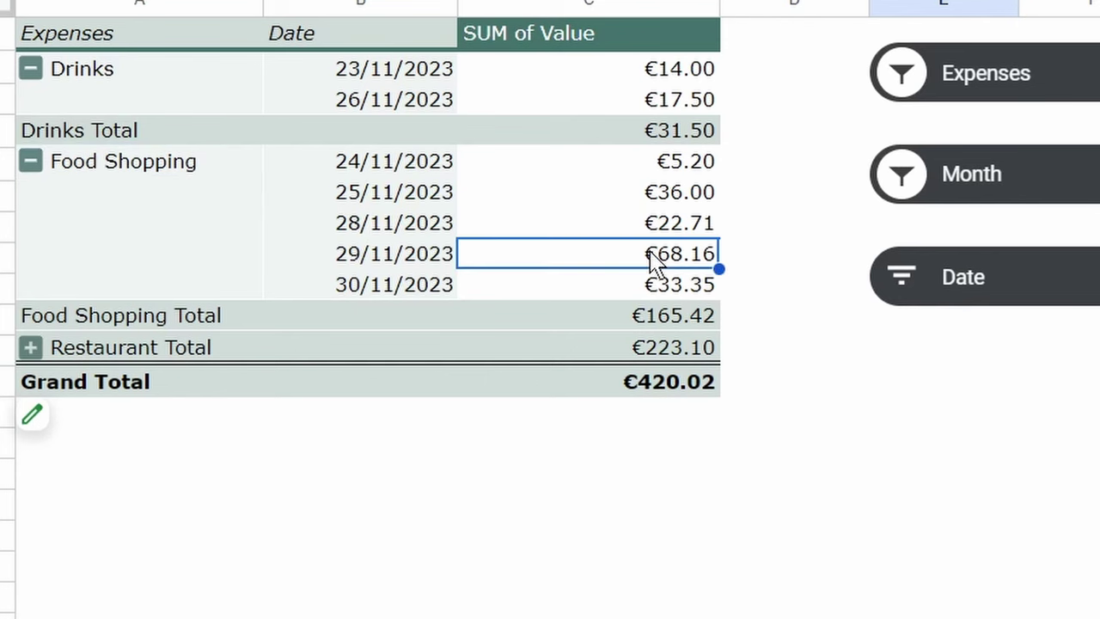
left_click(30, 349)
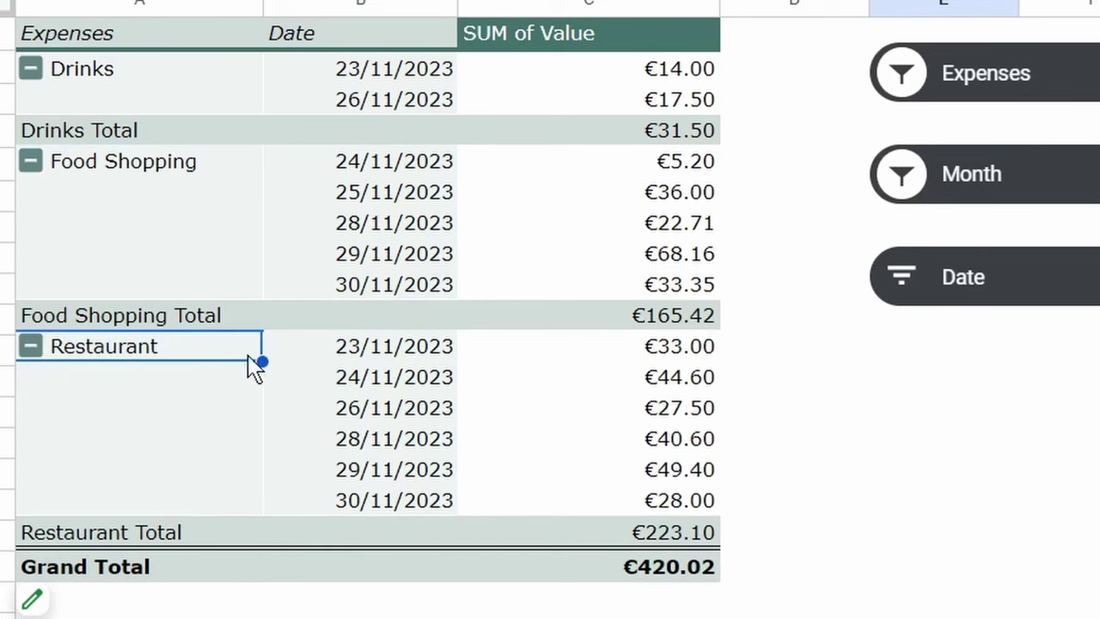
left_click(394, 354)
left_click(406, 379)
left_click(410, 410)
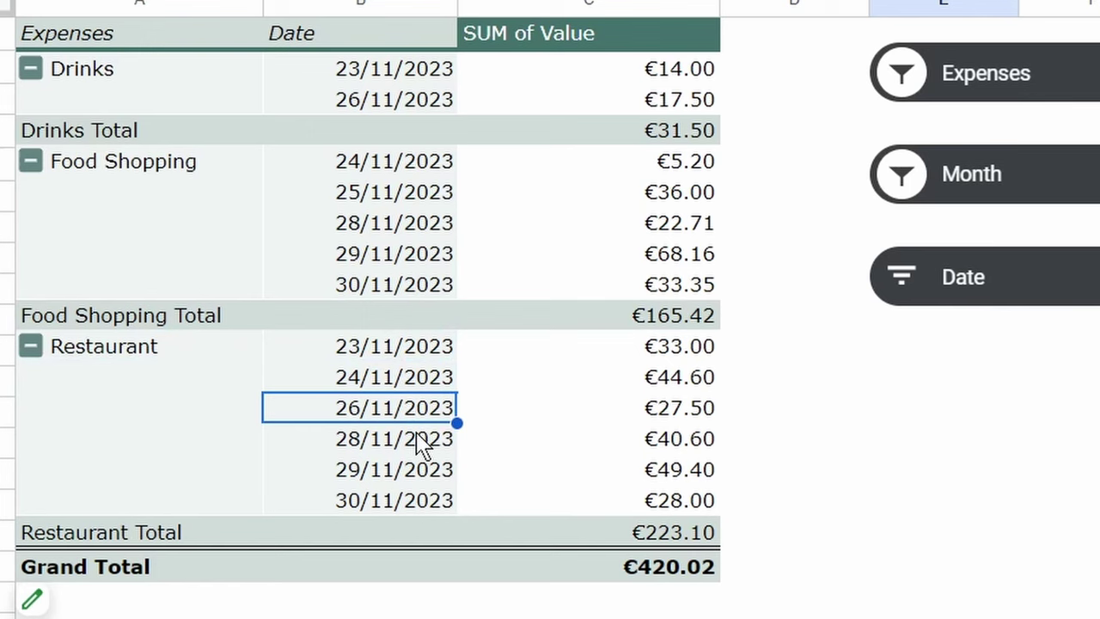
- Collapse the Restaurant, Food Shopping and Drinks groups of the November pivot table to their total rows
left_click(31, 347)
left_click(30, 162)
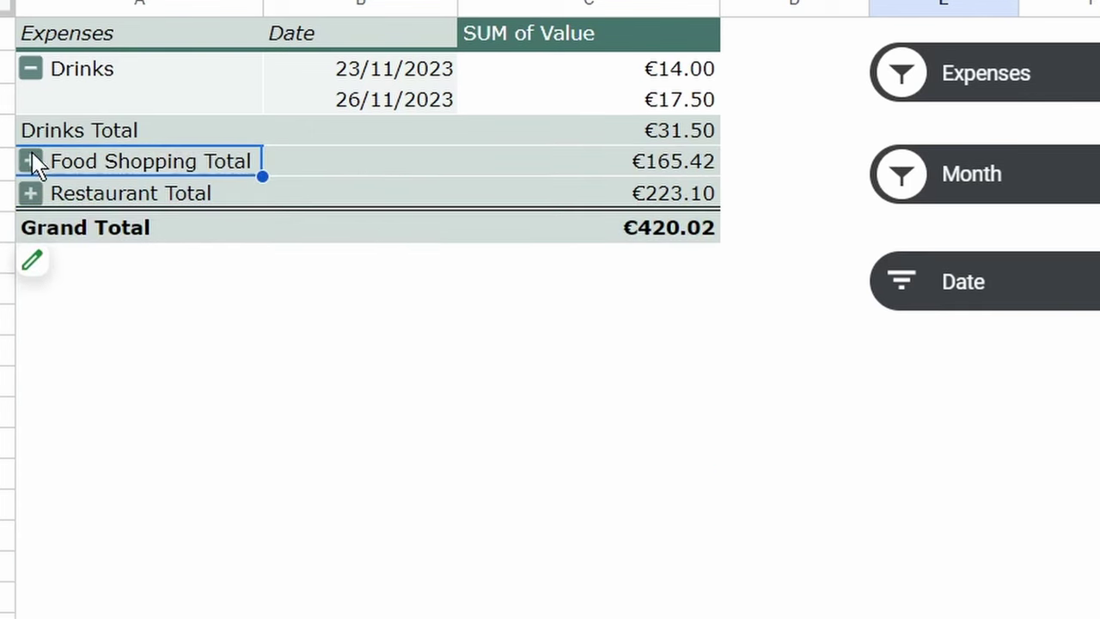
left_click(31, 69)
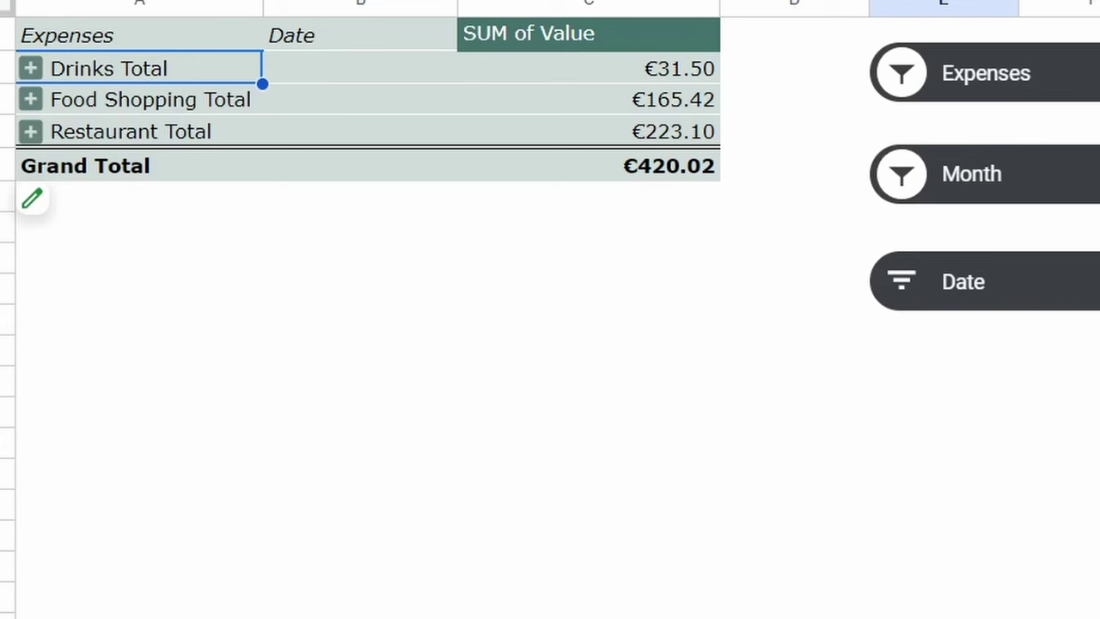
- Change the Month slicer so that only December is selected instead of November
left_click(1084, 174)
left_click(996, 460)
left_click(995, 412)
left_click(997, 615)
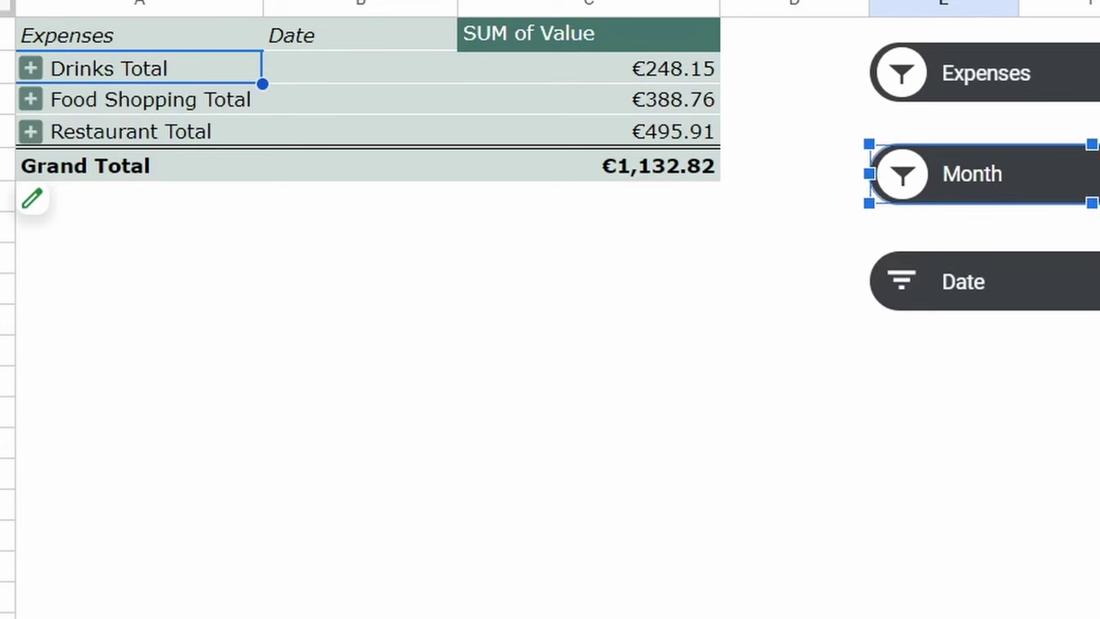
- Expand the Drinks group and examine the summary statistics of its December values in C2:D12
left_click(31, 69)
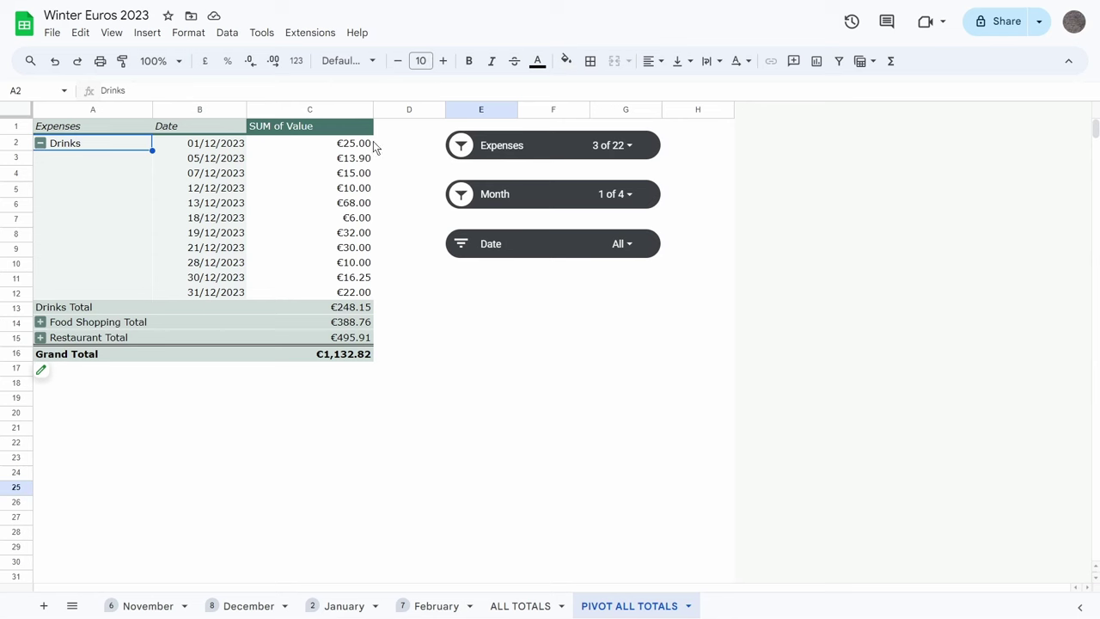
left_click_drag(386, 144, 364, 292)
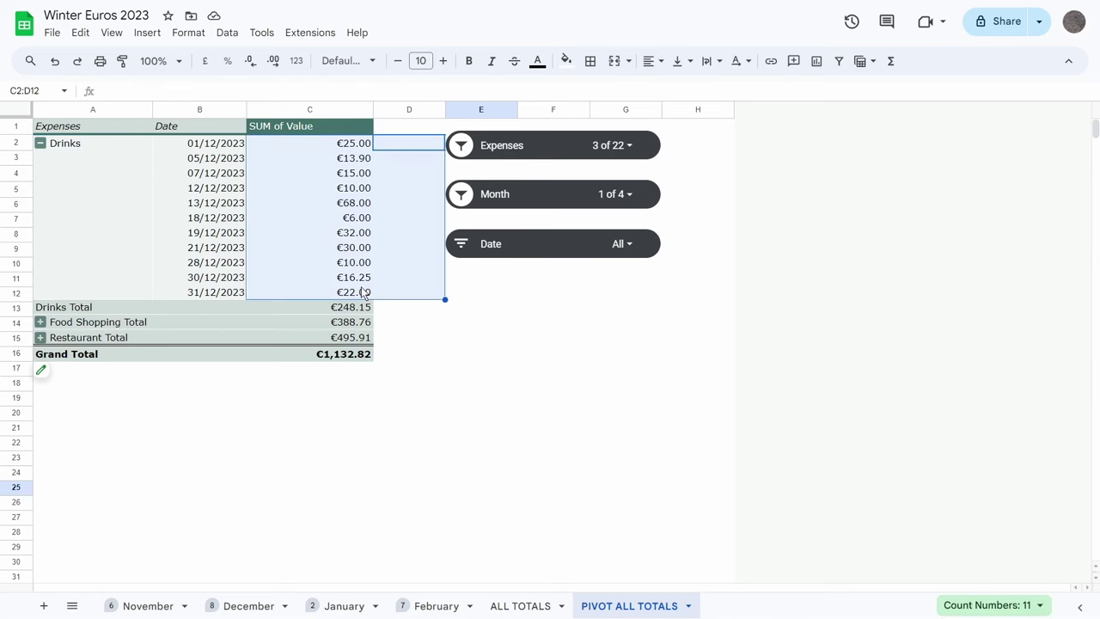
left_click(973, 604)
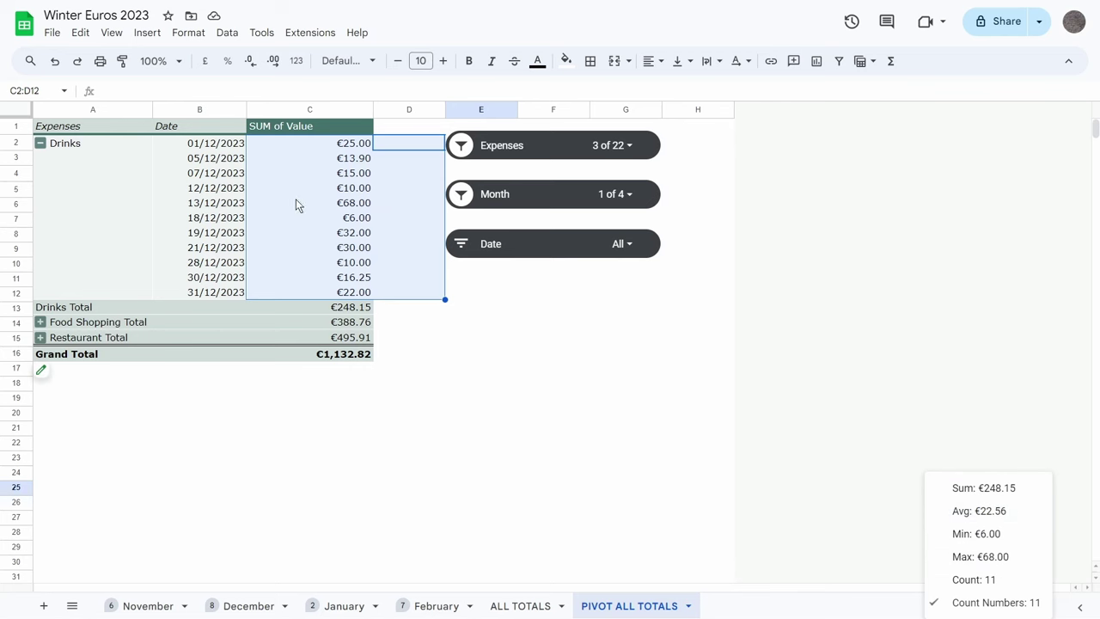
- Expand the Food Shopping group and examine the summary statistics of its December values in C14:D25
left_click(40, 321)
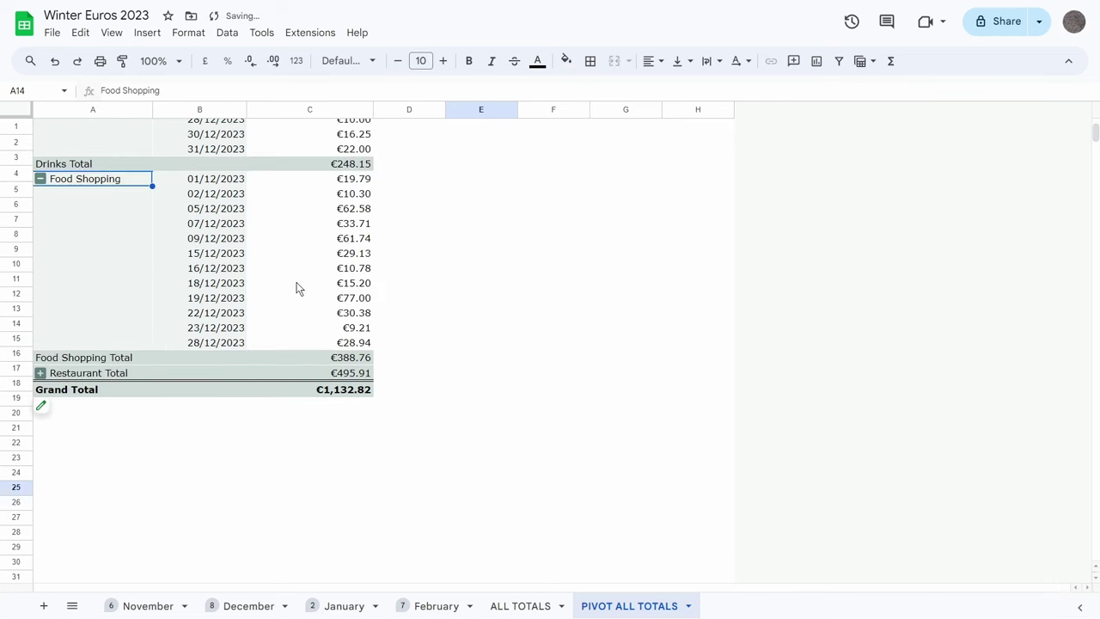
left_click_drag(403, 178, 345, 348)
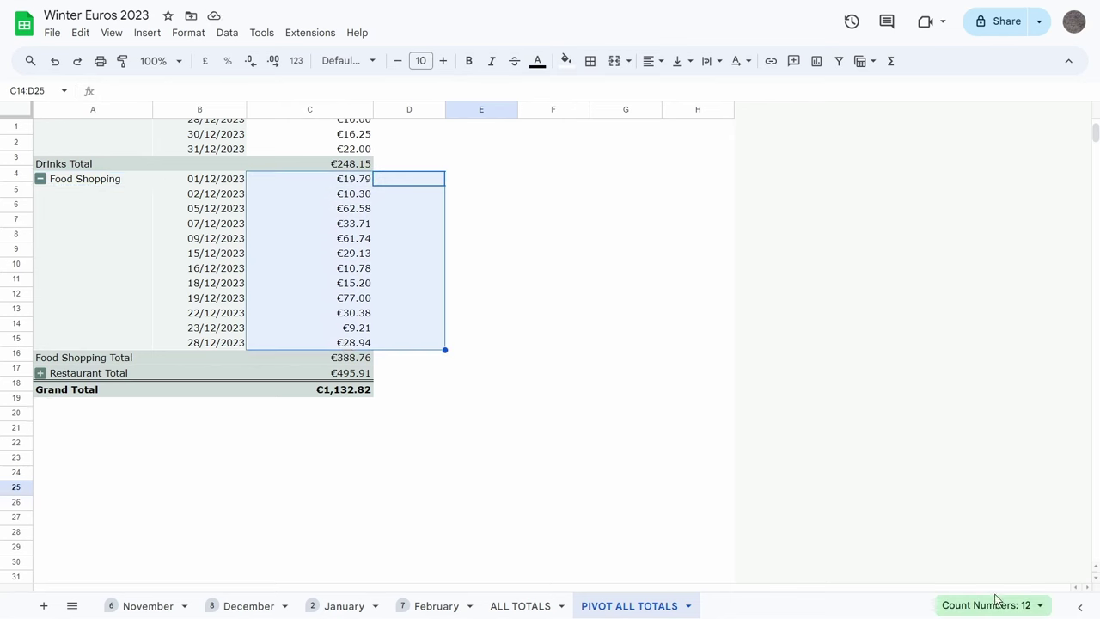
left_click(1041, 607)
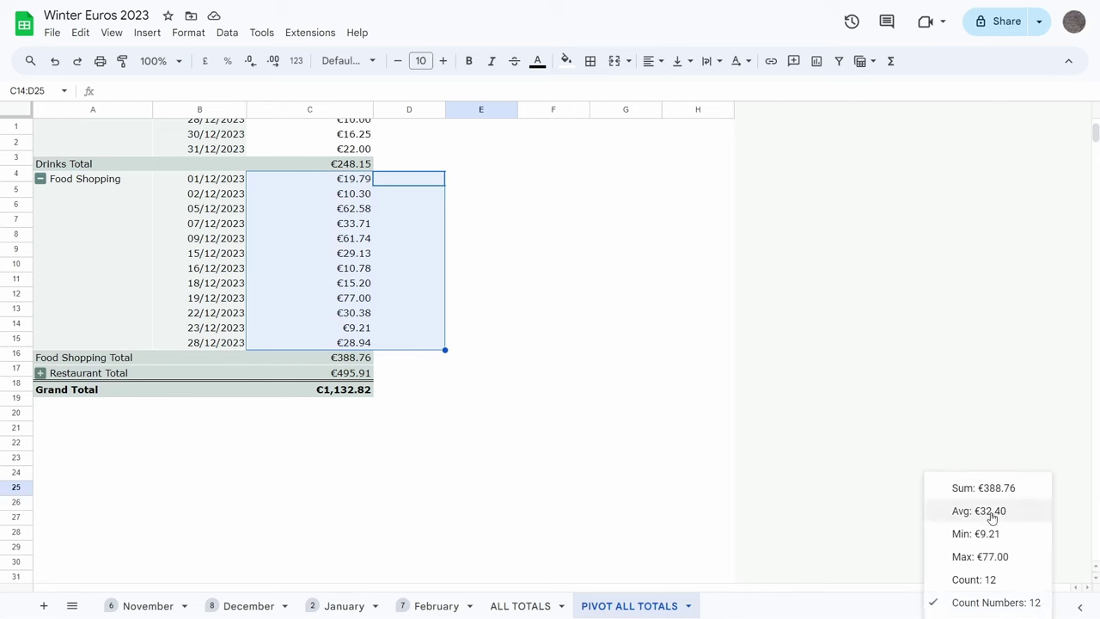
- Expand the Restaurant group and examine the summary statistics of its December values in C27:D43
left_click(39, 373)
scroll(135, 415, "down", 5)
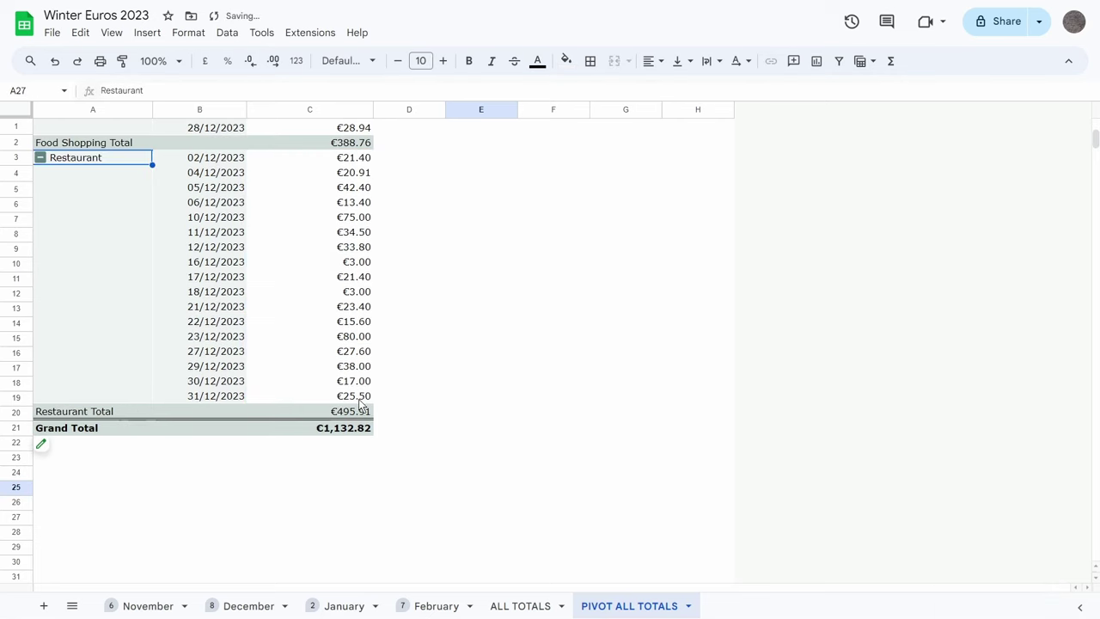
left_click_drag(402, 158, 364, 404)
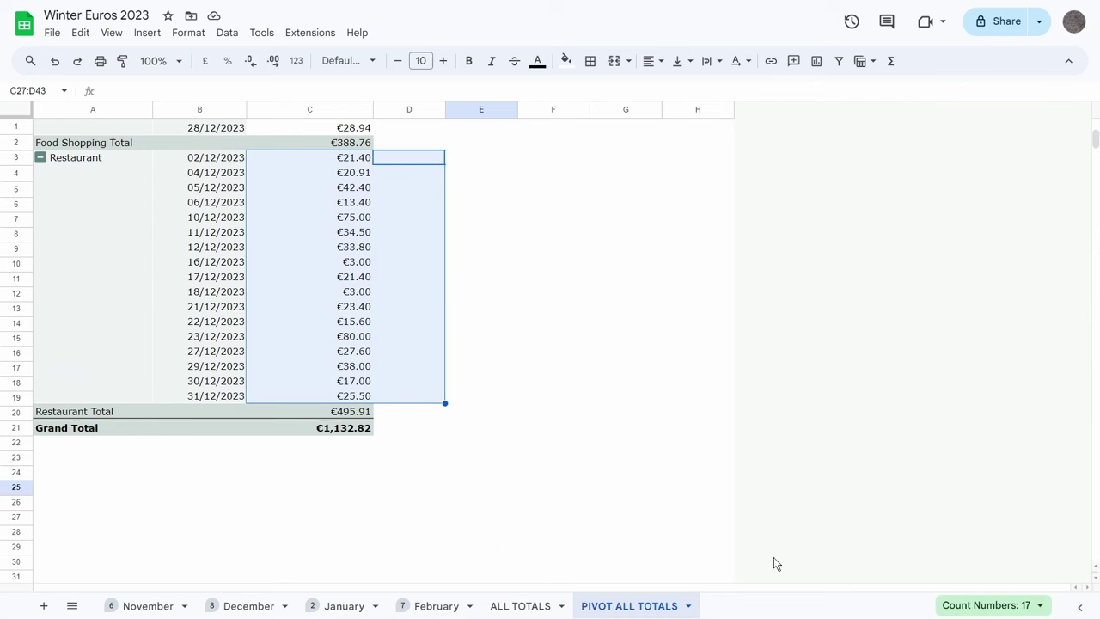
left_click(1039, 606)
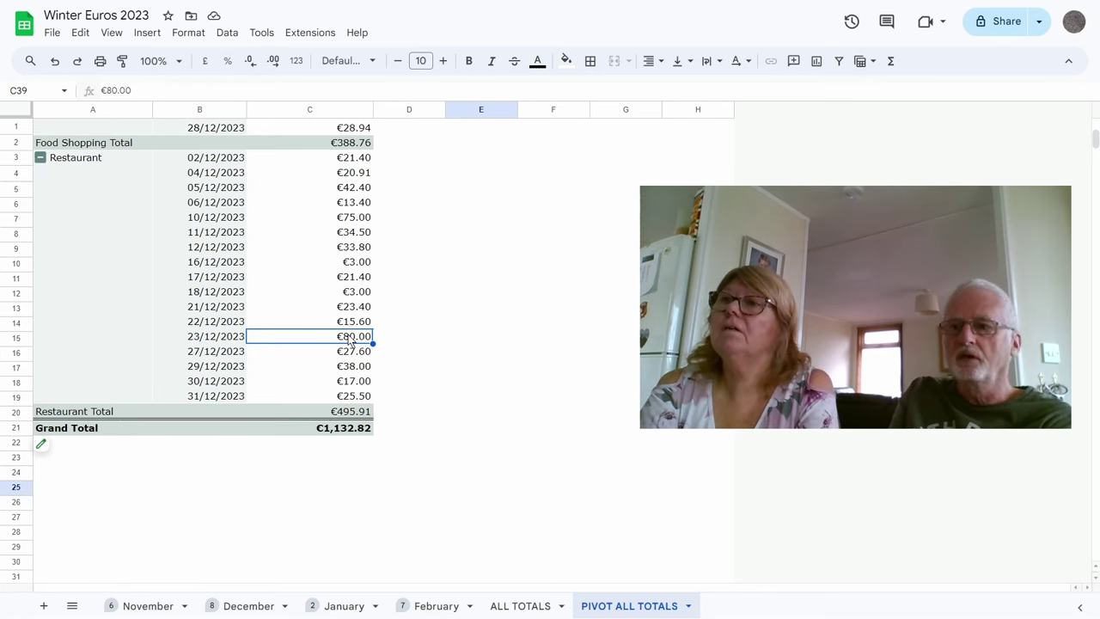
- Collapse the Drinks, Food Shopping and Restaurant groups of the December pivot table to their total rows
scroll(350, 341, "down", 2)
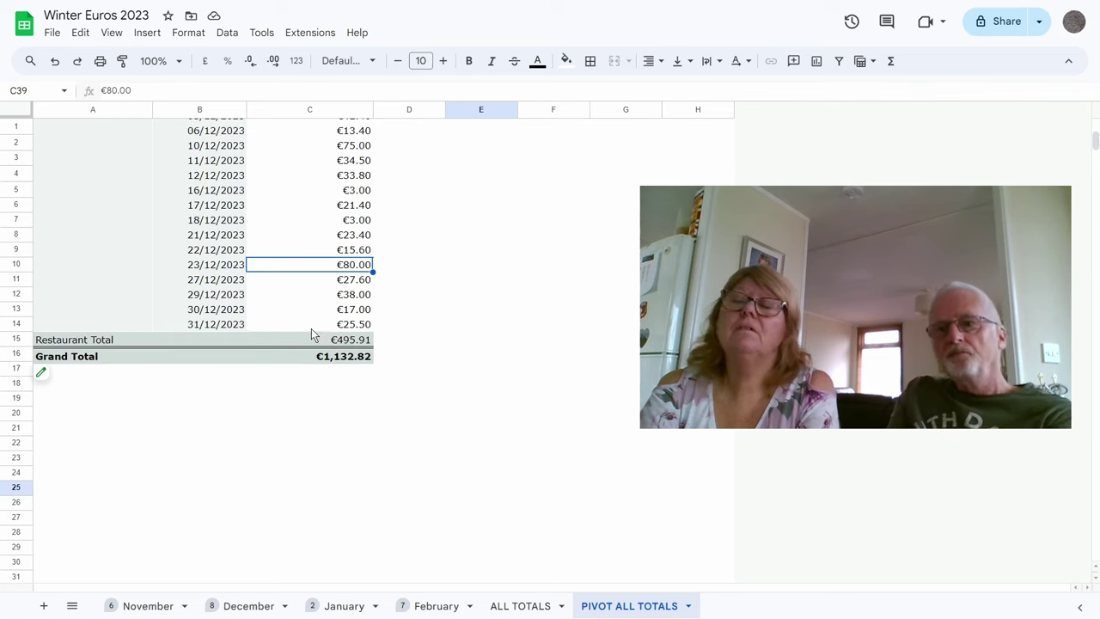
scroll(311, 335, "up", 5)
scroll(311, 335, "up", 2)
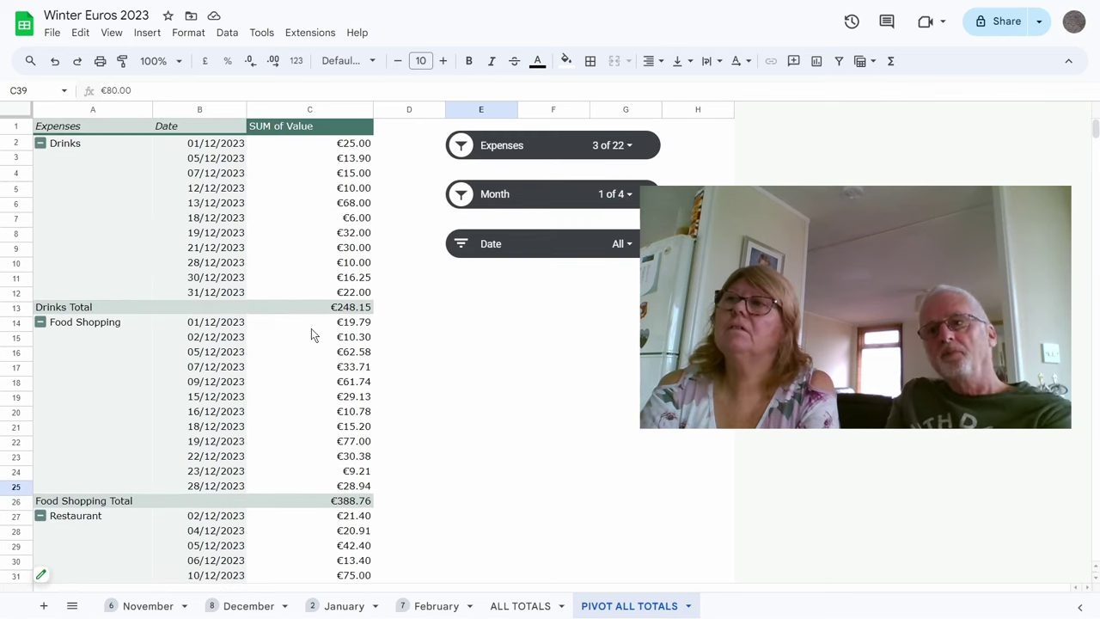
left_click(40, 143)
left_click(41, 159)
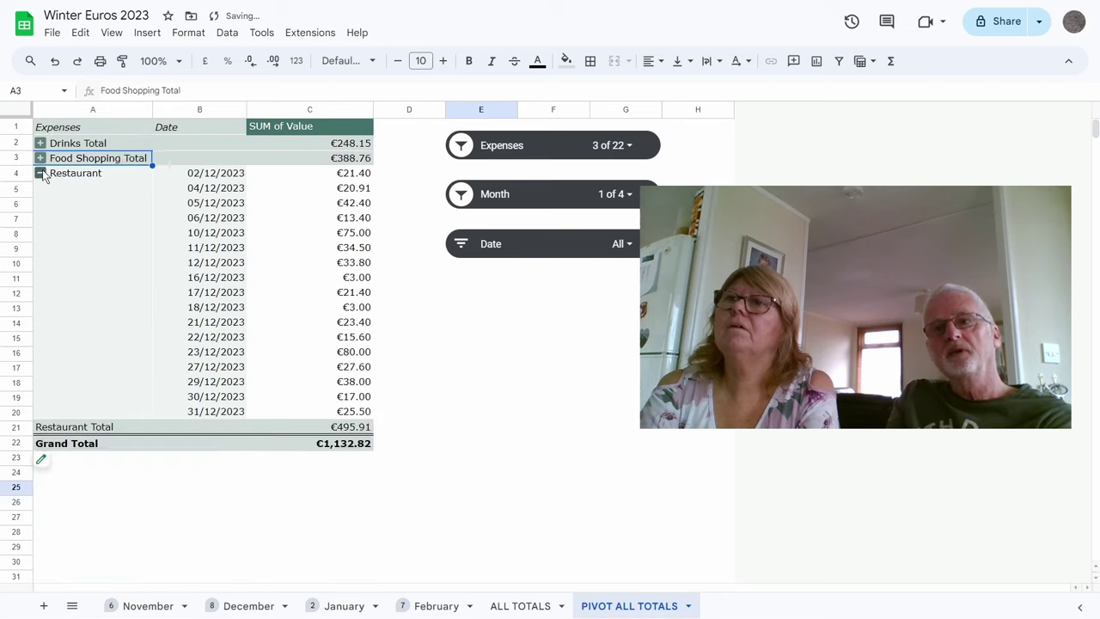
left_click(41, 171)
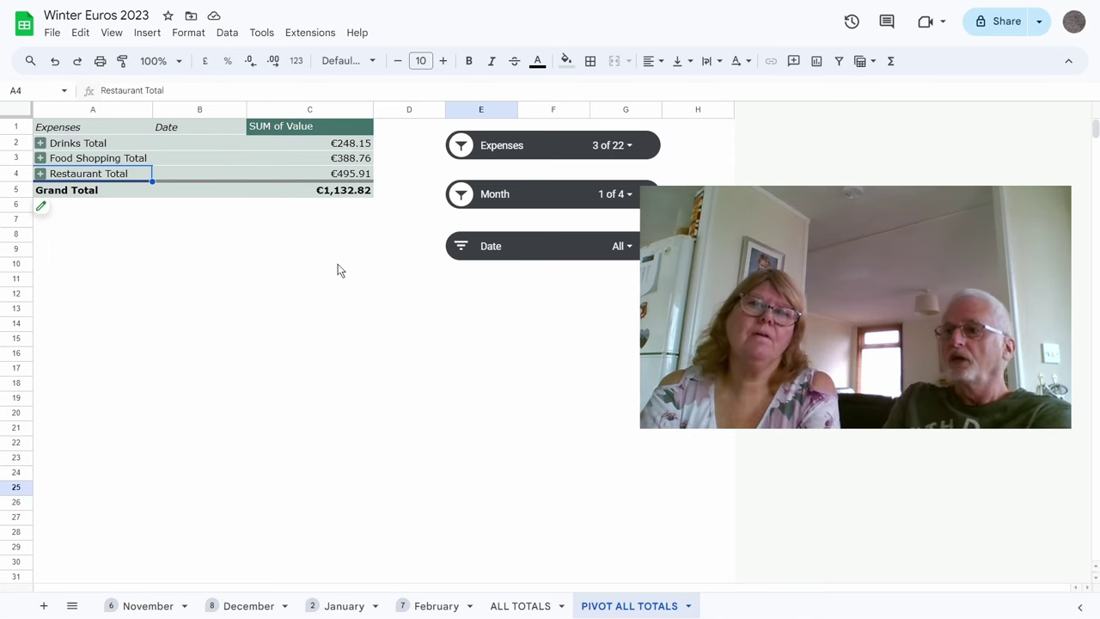
- Change the Month slicer so that only January is selected instead of December
left_click(622, 247)
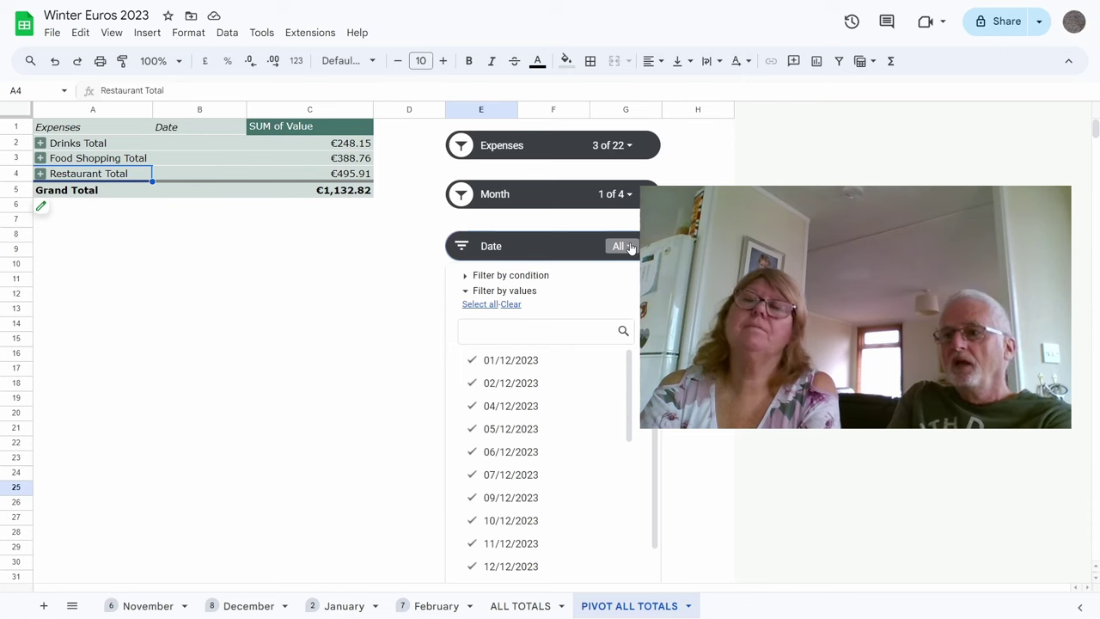
left_click(615, 195)
left_click(614, 194)
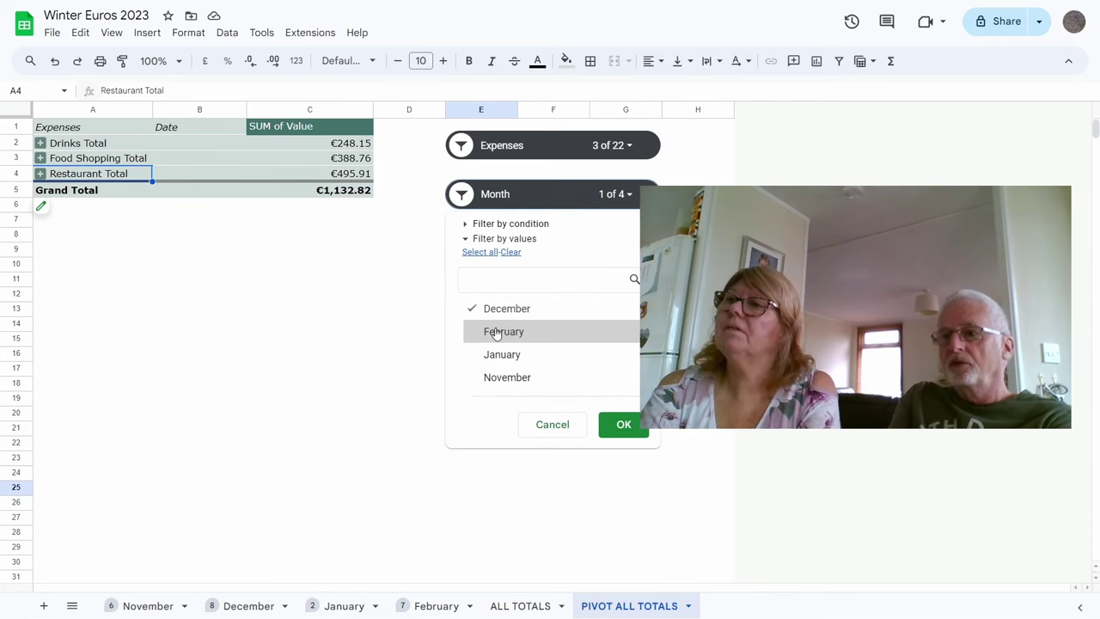
left_click(486, 354)
left_click(487, 307)
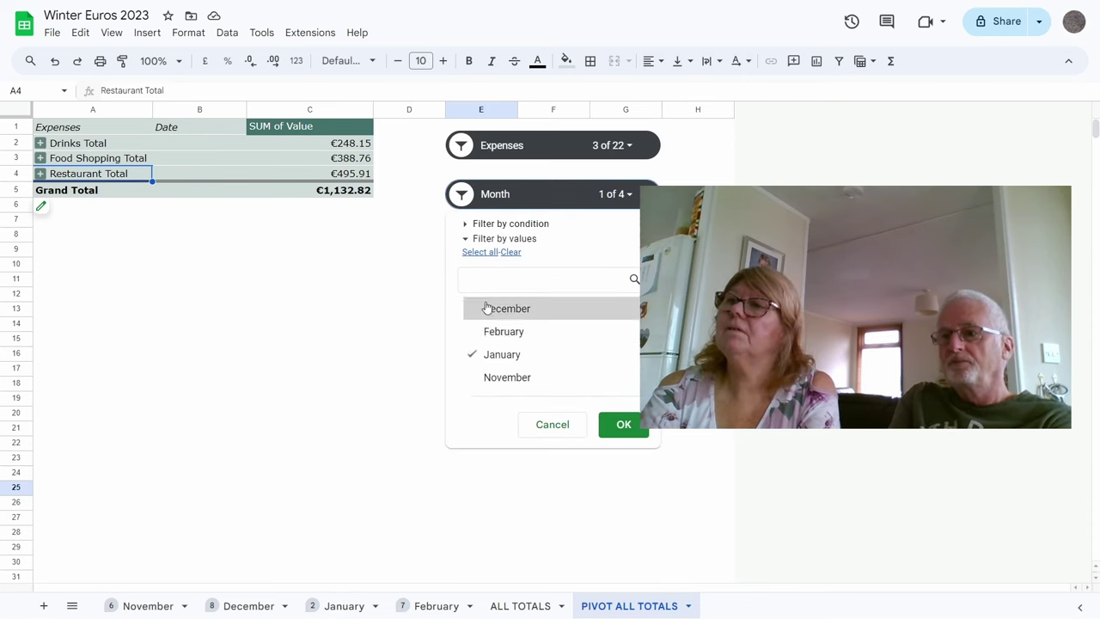
left_click(626, 426)
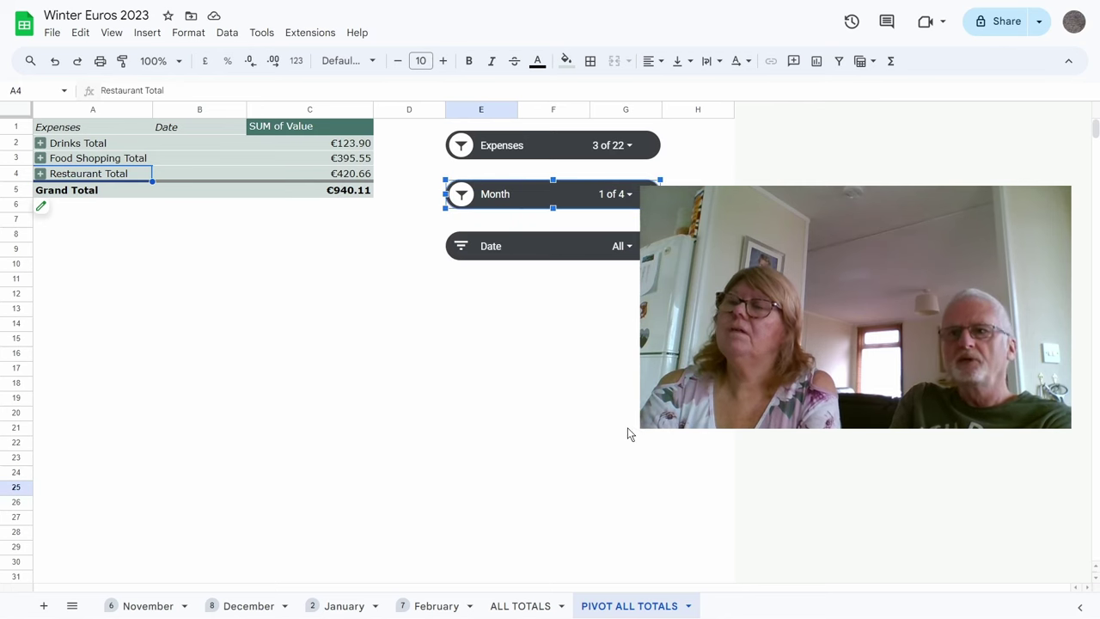
- Expand the Drinks group, count its January values by selecting C2:D8, and collapse the group again
left_click(40, 143)
left_click_drag(399, 142, 356, 238)
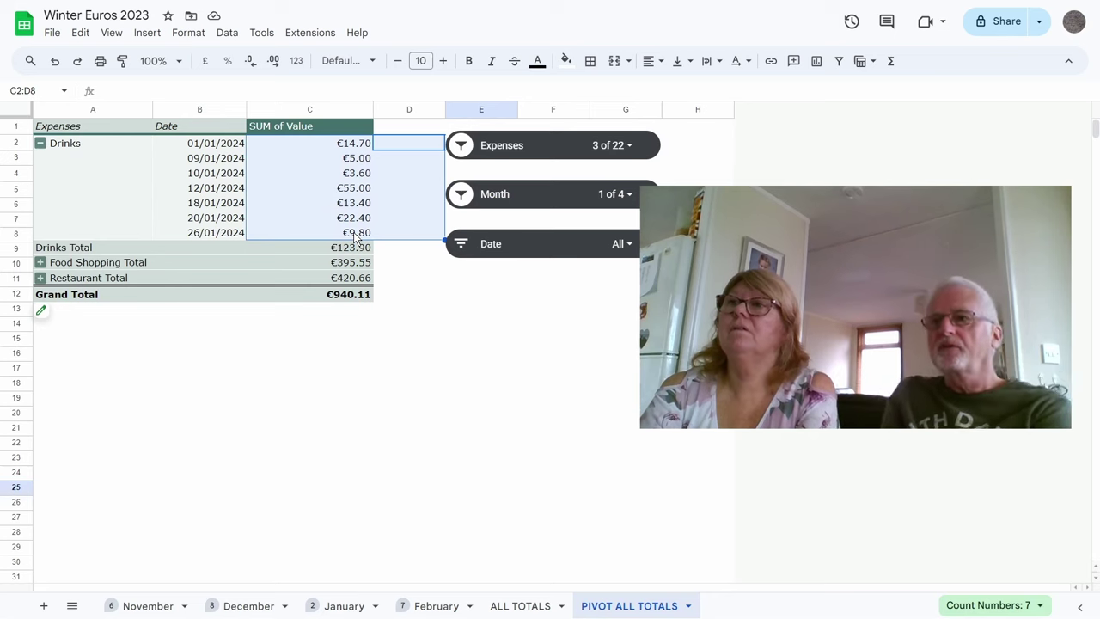
left_click(39, 142)
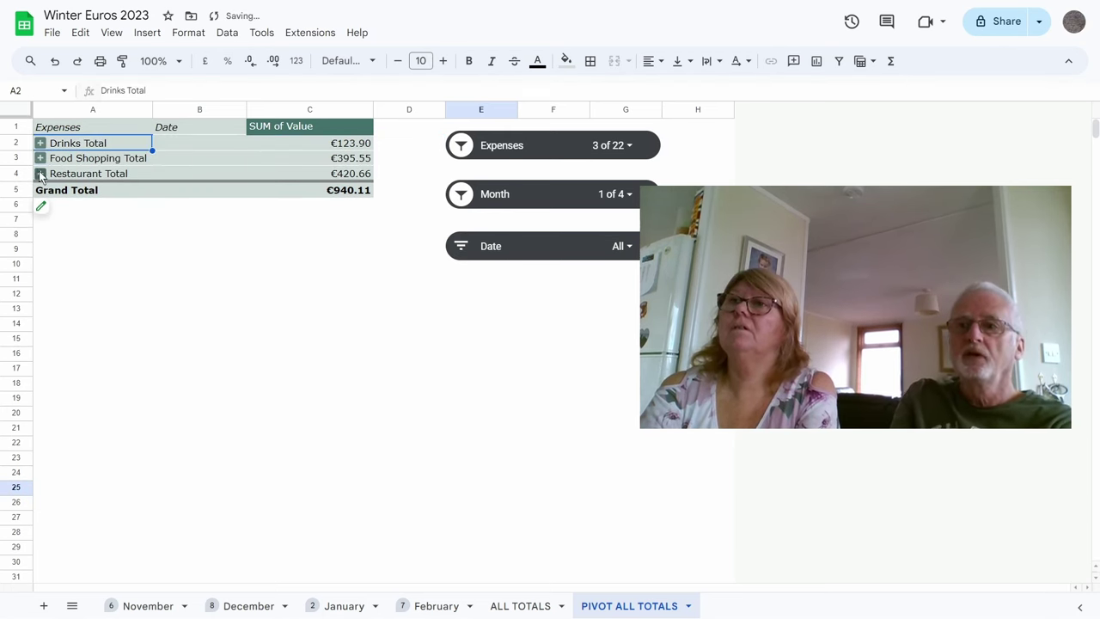
- Expand the Restaurant group, count its January values by selecting C4:D18, and collapse the group again
left_click(40, 174)
left_click(225, 176)
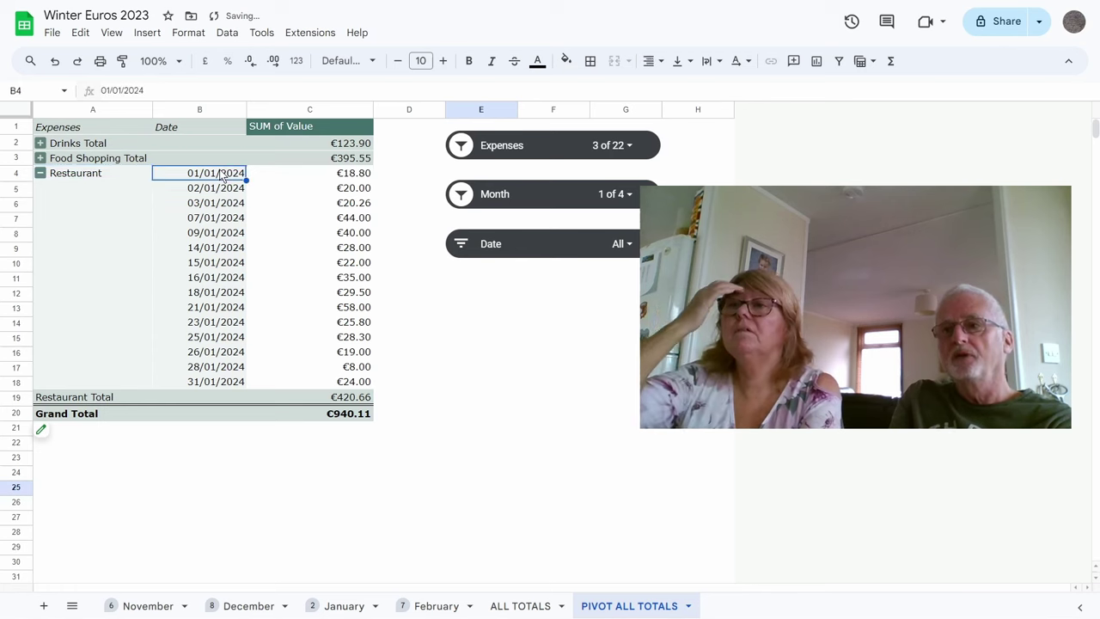
left_click_drag(379, 172, 359, 387)
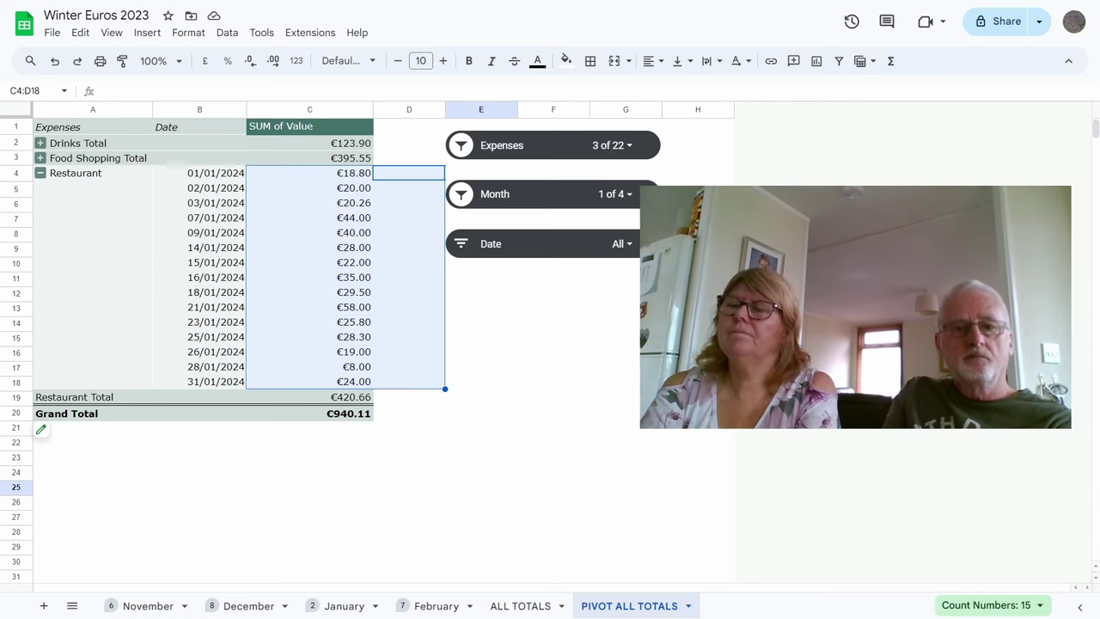
left_click(41, 172)
- Expand the Food Shopping group, count its January values by selecting C3:D17, and collapse the group again
left_click(40, 158)
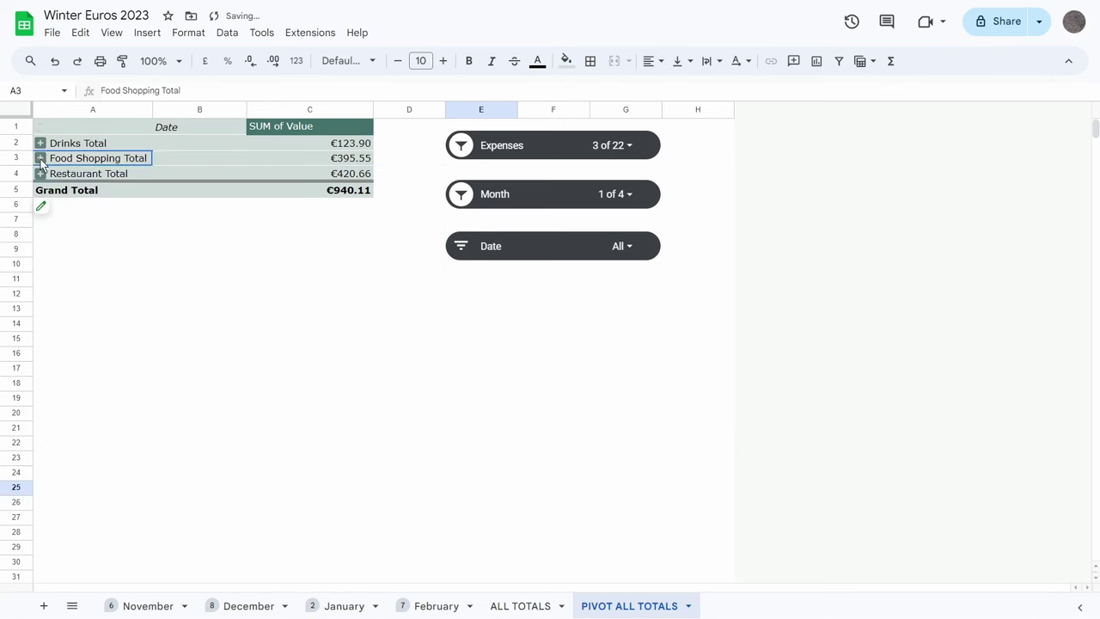
left_click_drag(400, 163, 363, 368)
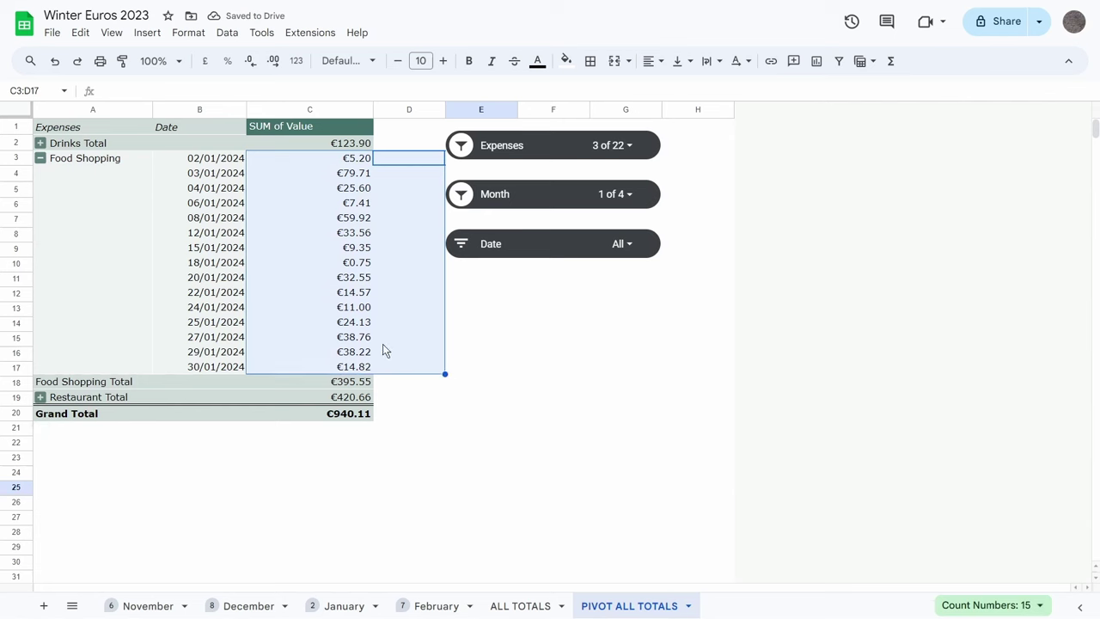
left_click(41, 159)
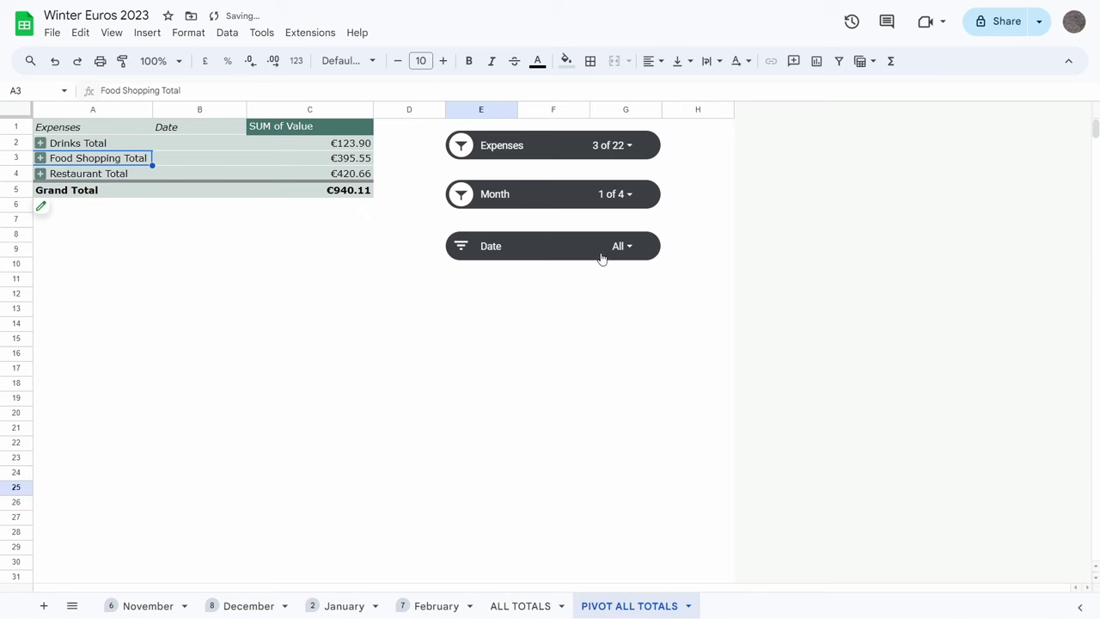
- Change the Month slicer so that only February is selected instead of January
left_click(631, 196)
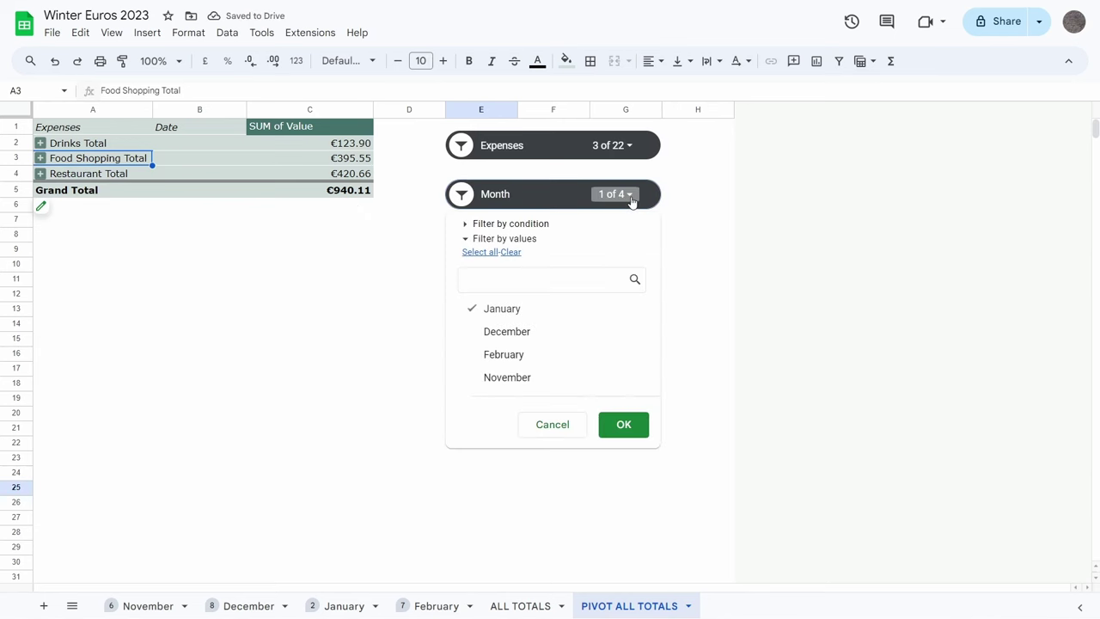
left_click(521, 356)
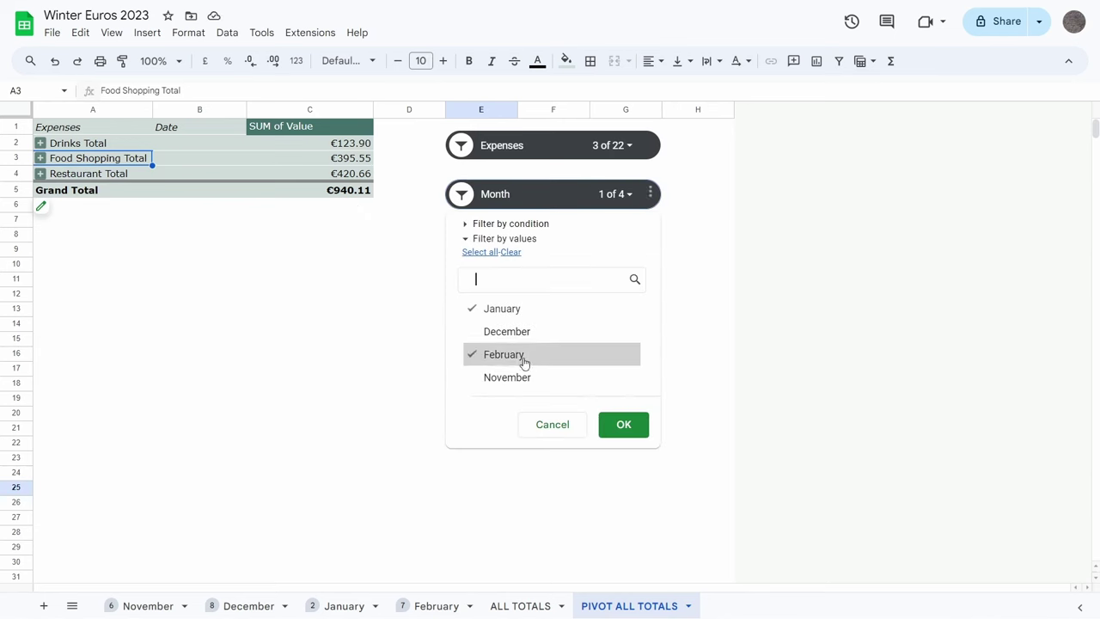
left_click(506, 310)
left_click(622, 424)
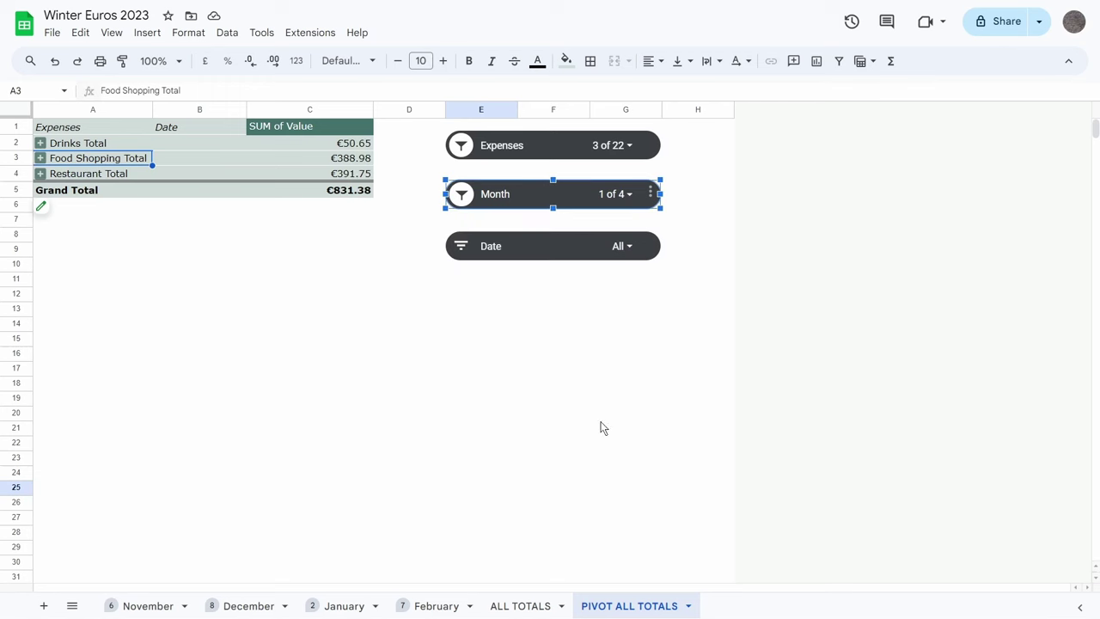
- View the February Drinks entries, and count the February Food Shopping values by selecting C3:D14, leaving both groups collapsed
left_click(41, 143)
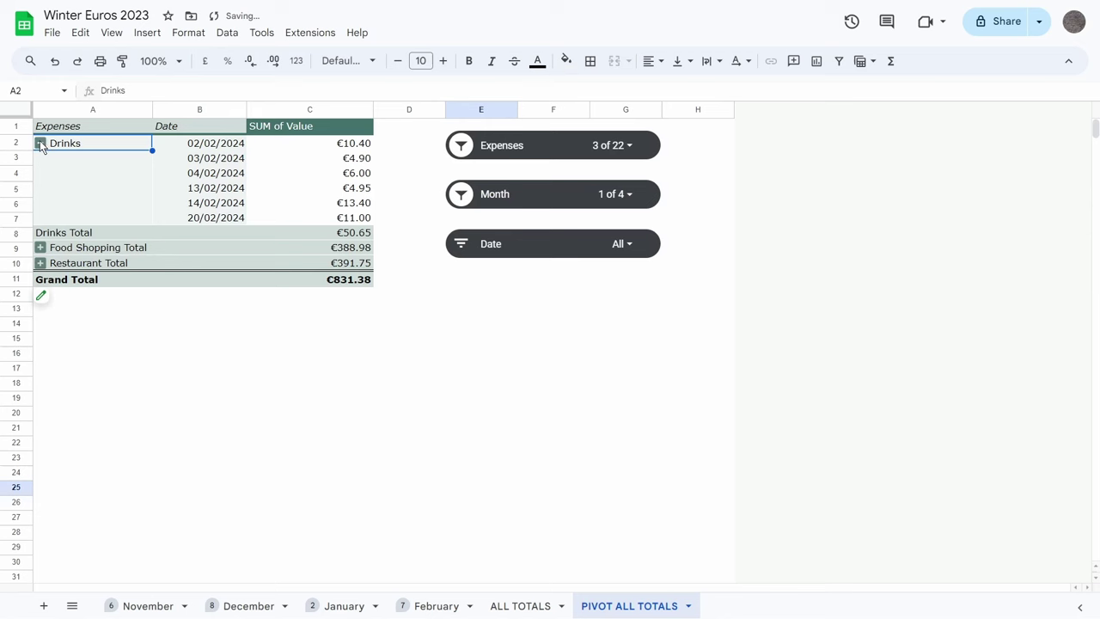
left_click(41, 143)
left_click(40, 160)
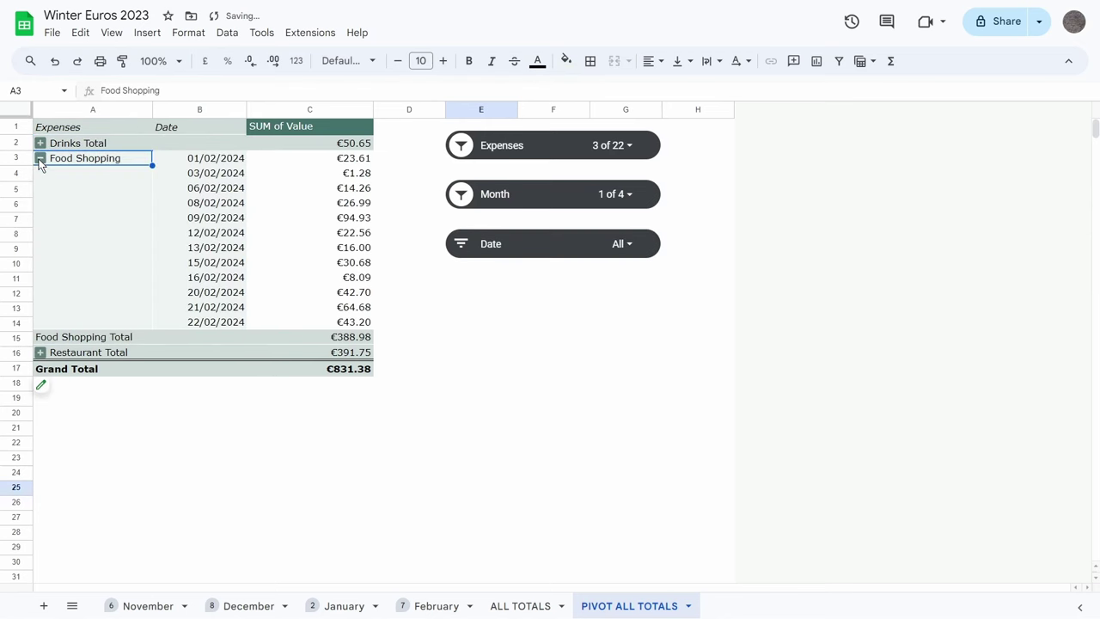
left_click_drag(383, 161, 342, 163)
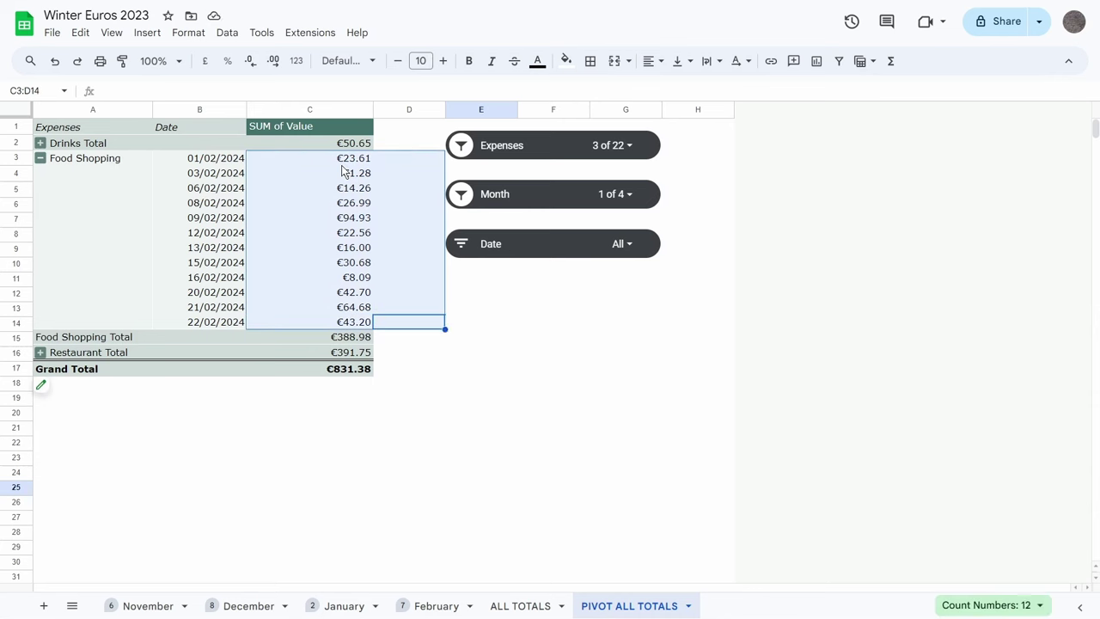
left_click(40, 159)
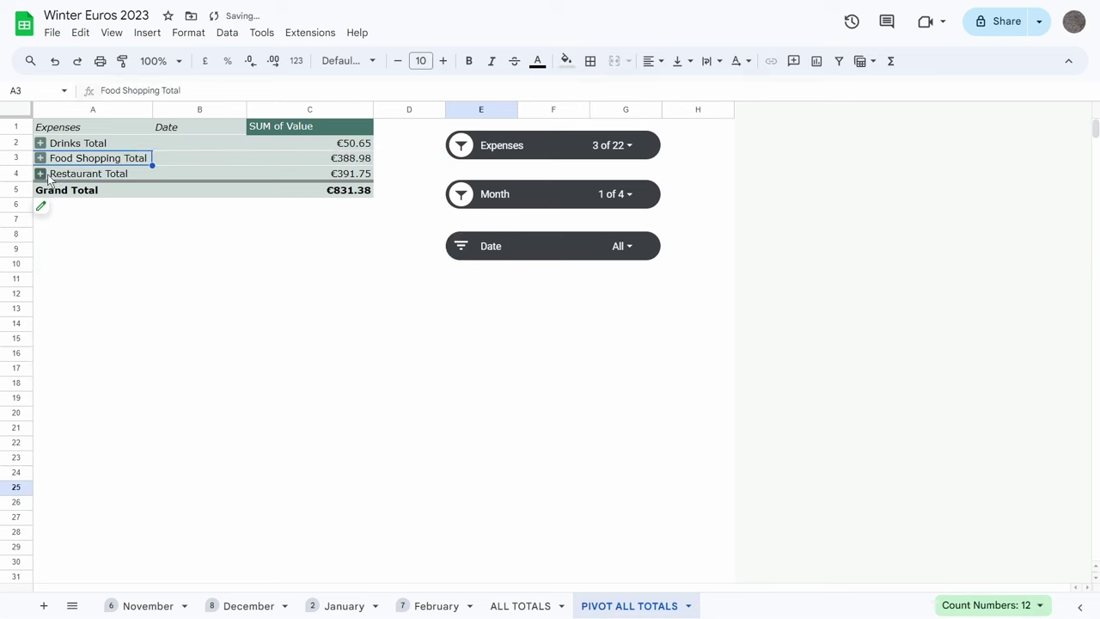
- Expand the Restaurant group, count its February values by selecting C4:D13, and collapse the group again
left_click(39, 173)
left_click_drag(388, 175, 366, 310)
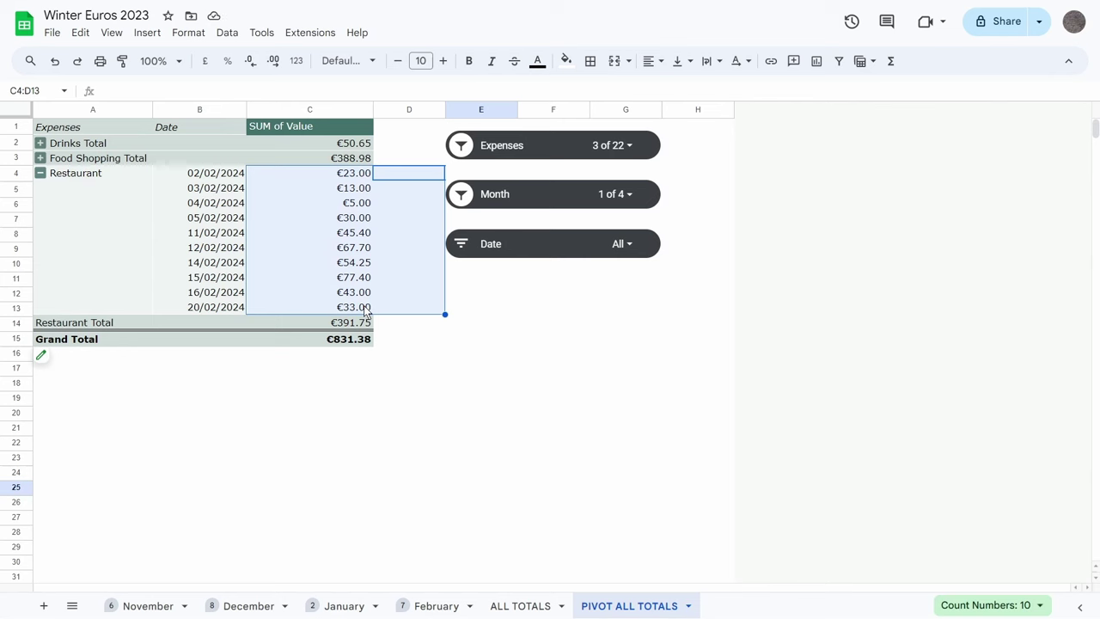
left_click(40, 172)
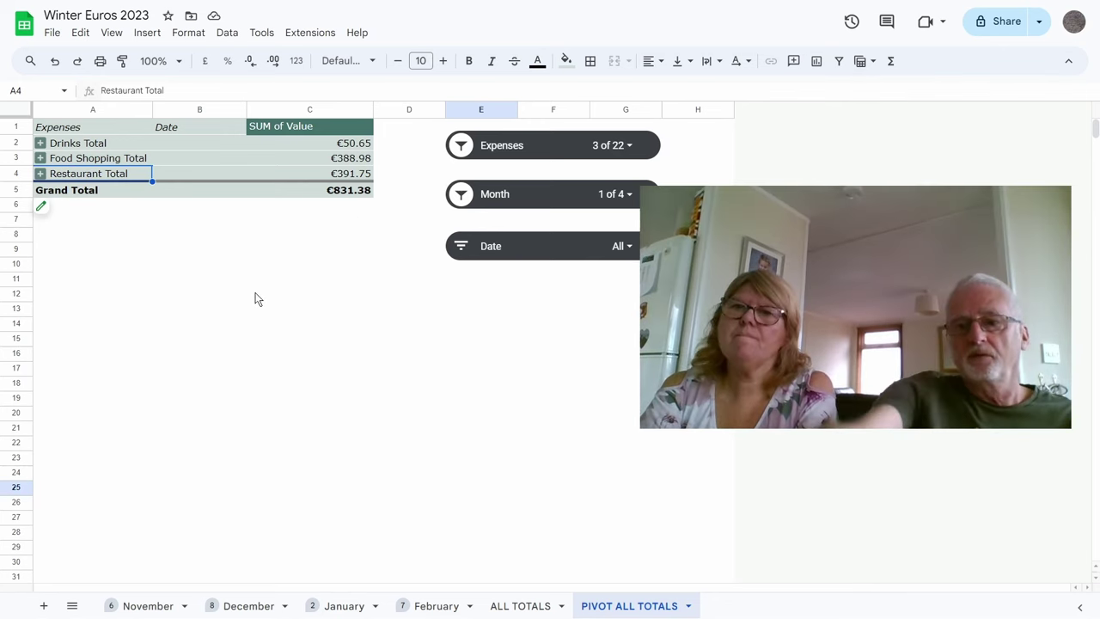
- Add December, January and November to February in the Month slicer so that all months are included
left_click(617, 194)
left_click(504, 337)
left_click(503, 356)
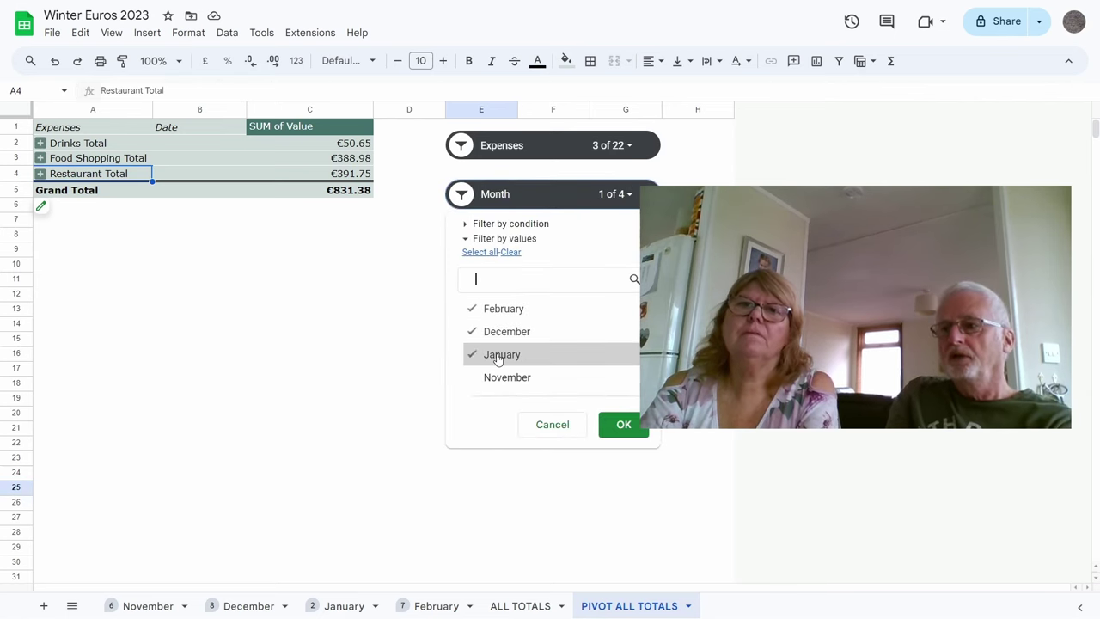
left_click(501, 380)
left_click(625, 425)
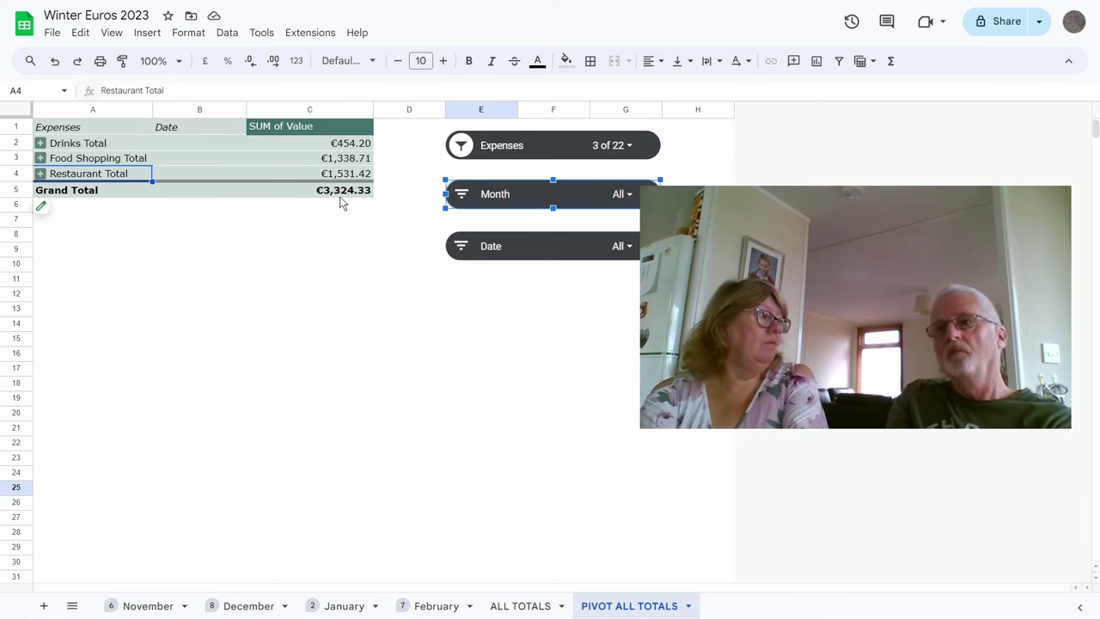
- Expand the Restaurant group, check the summary statistics of all its values in C4:D51, and collapse the group again
left_click(39, 173)
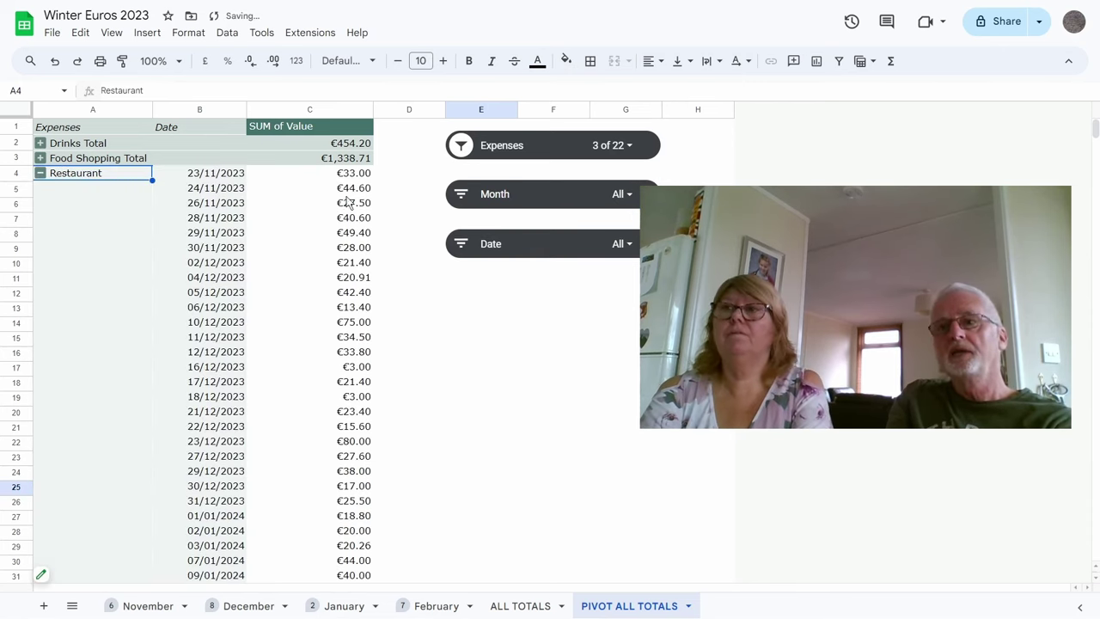
left_click_drag(397, 173, 336, 521)
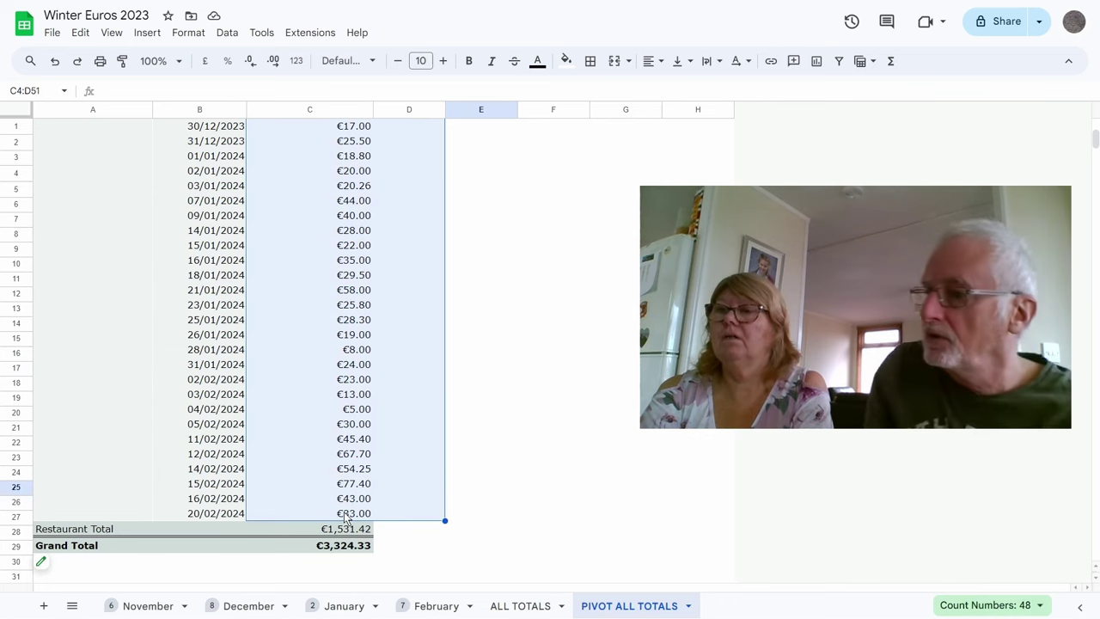
left_click(1041, 606)
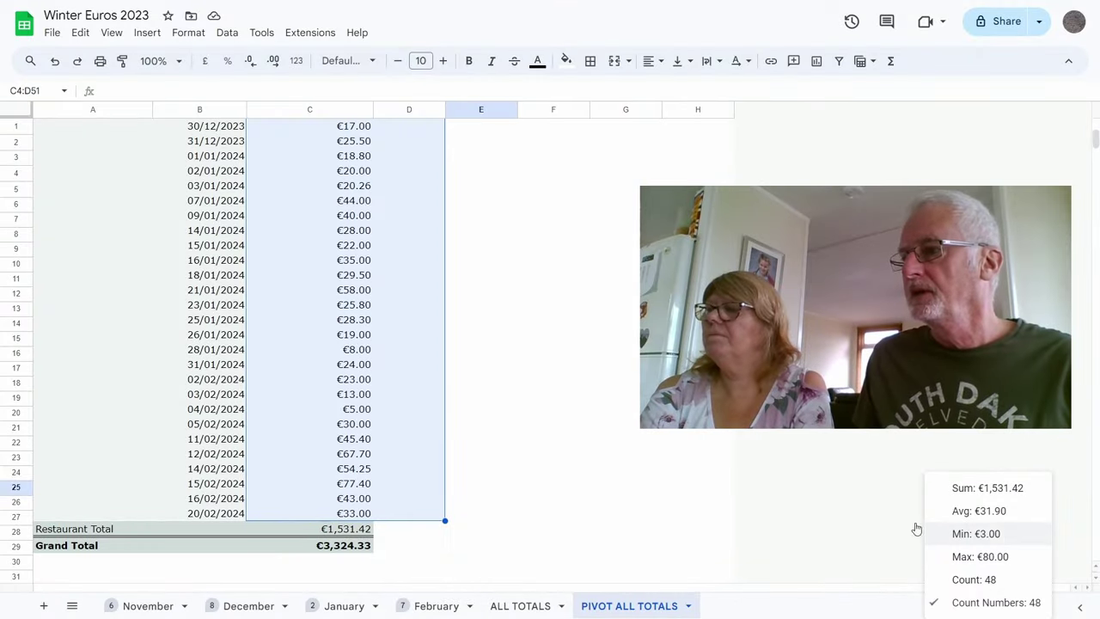
left_click(868, 514)
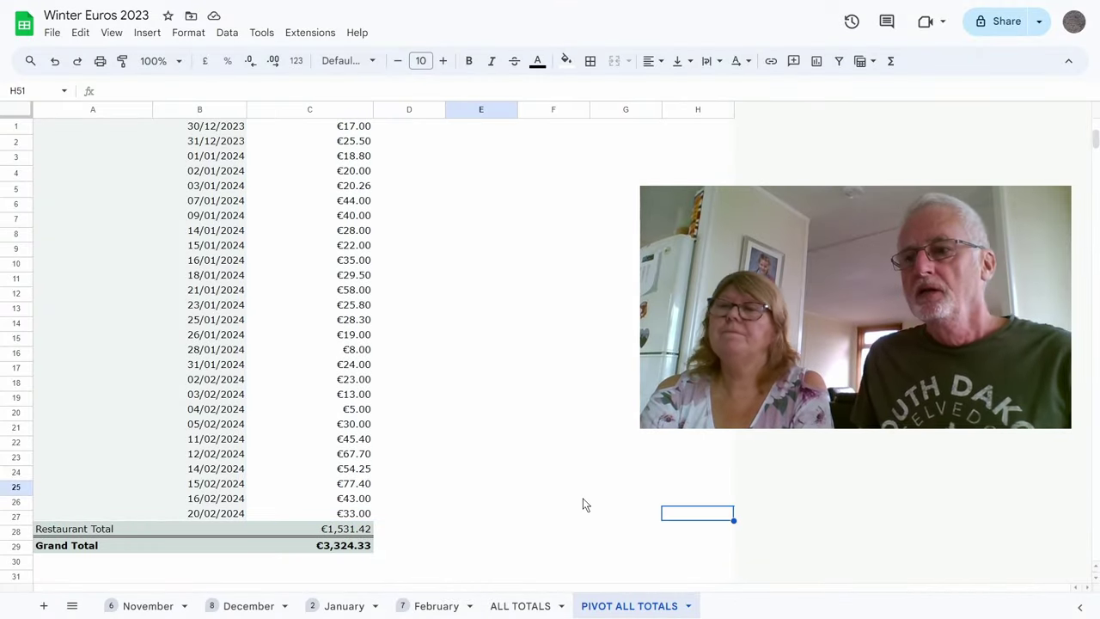
scroll(204, 499, "up", 3)
scroll(204, 498, "up", 5)
scroll(210, 501, "down", 8)
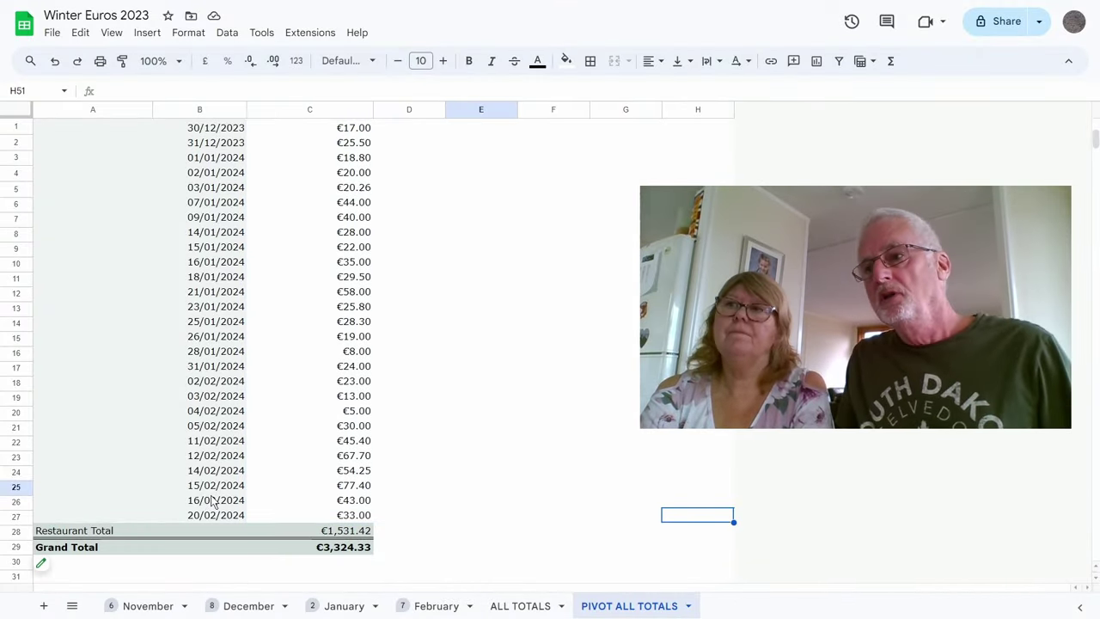
scroll(212, 501, "up", 8)
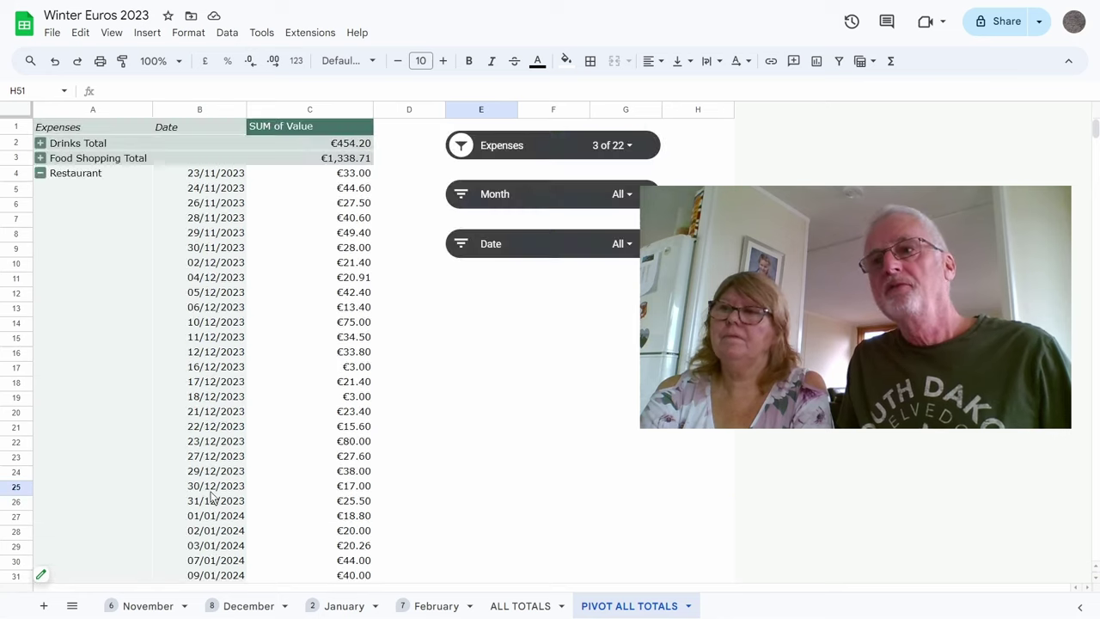
left_click(40, 173)
- Expand the Food Shopping group, check the summary statistics of all its values in C3:D46, and collapse the group again
left_click(40, 158)
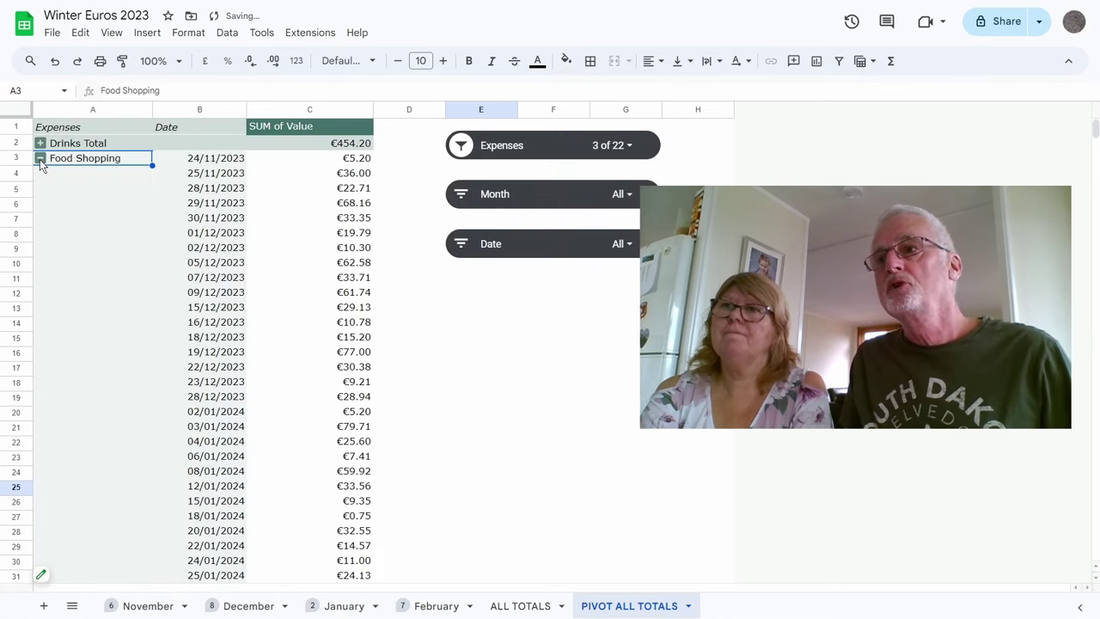
left_click(392, 159)
left_click_drag(395, 168, 357, 505)
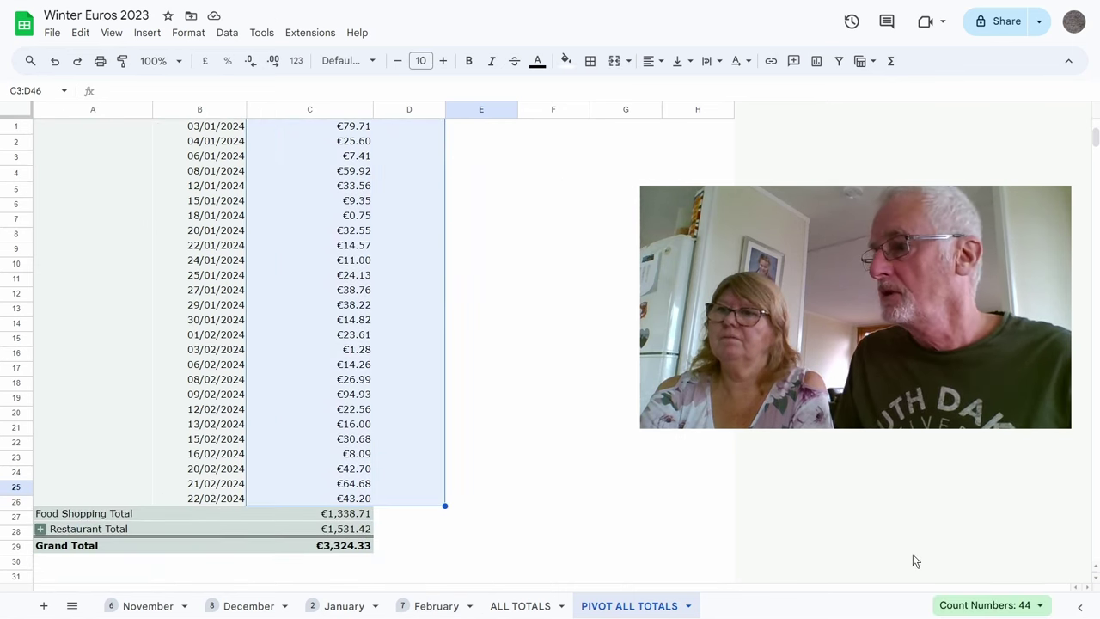
left_click(1041, 607)
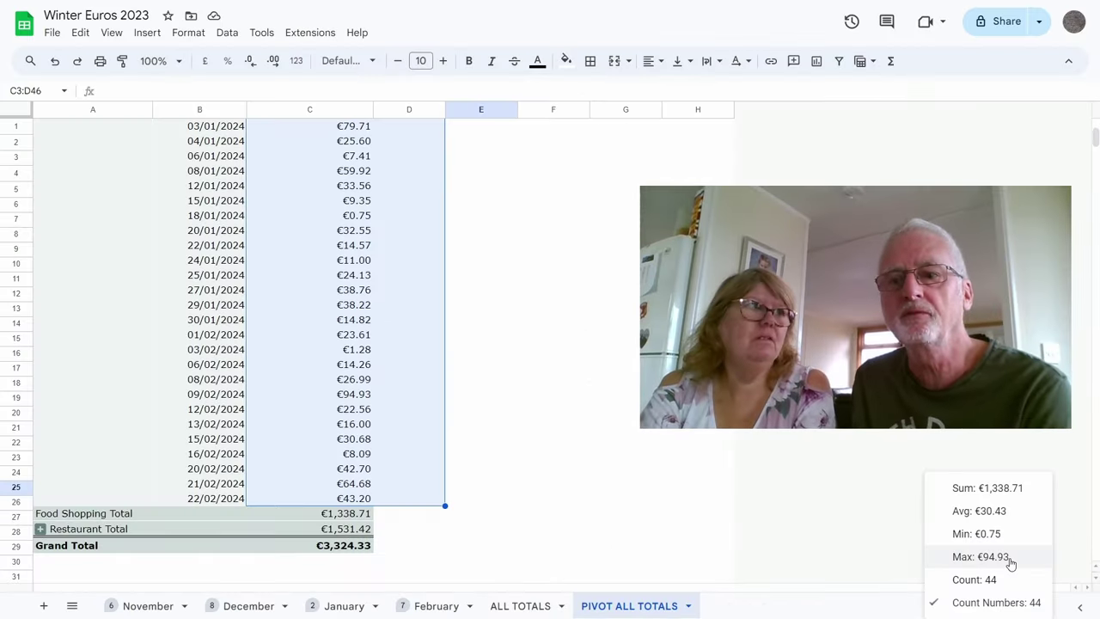
left_click(793, 510)
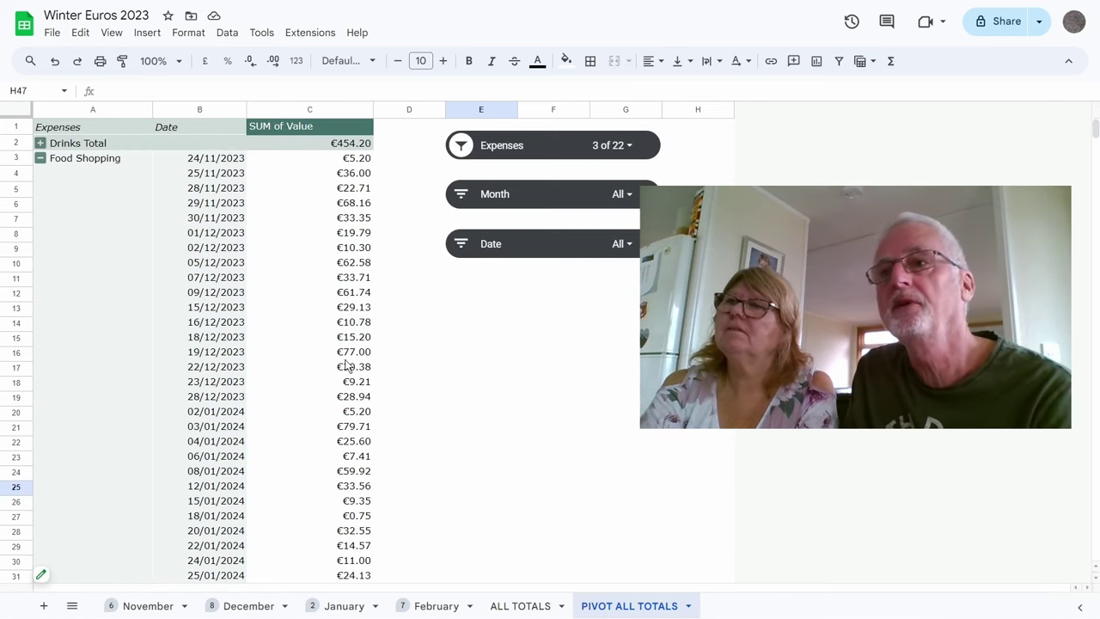
left_click(39, 159)
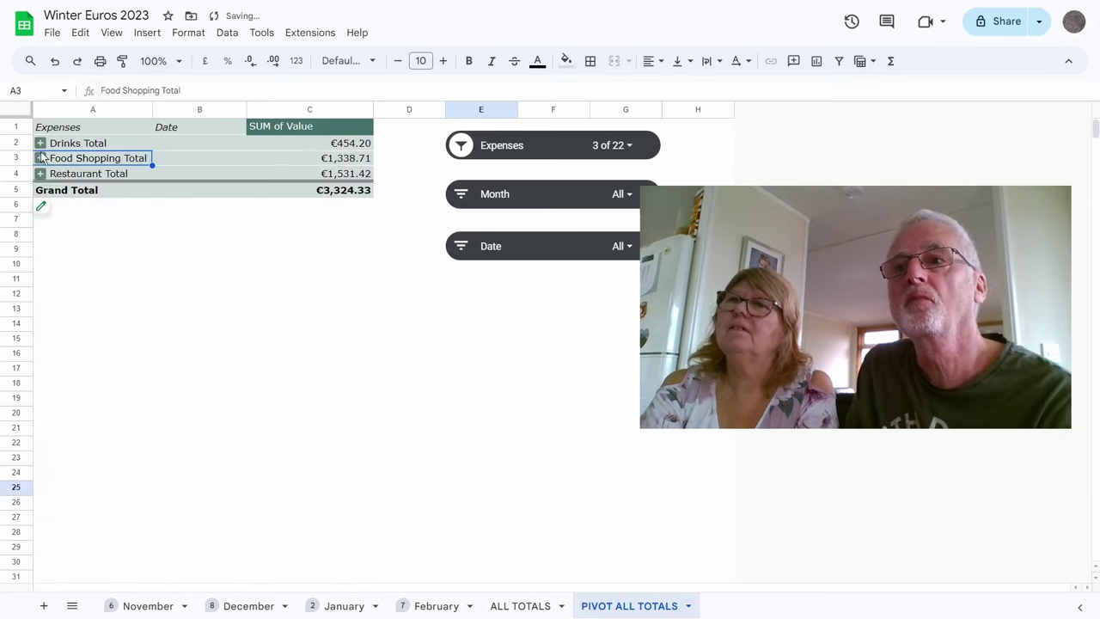
- Expand the Drinks group, check the summary statistics of all its values in C2:D27, and collapse the group again
left_click(39, 143)
left_click_drag(389, 143, 343, 516)
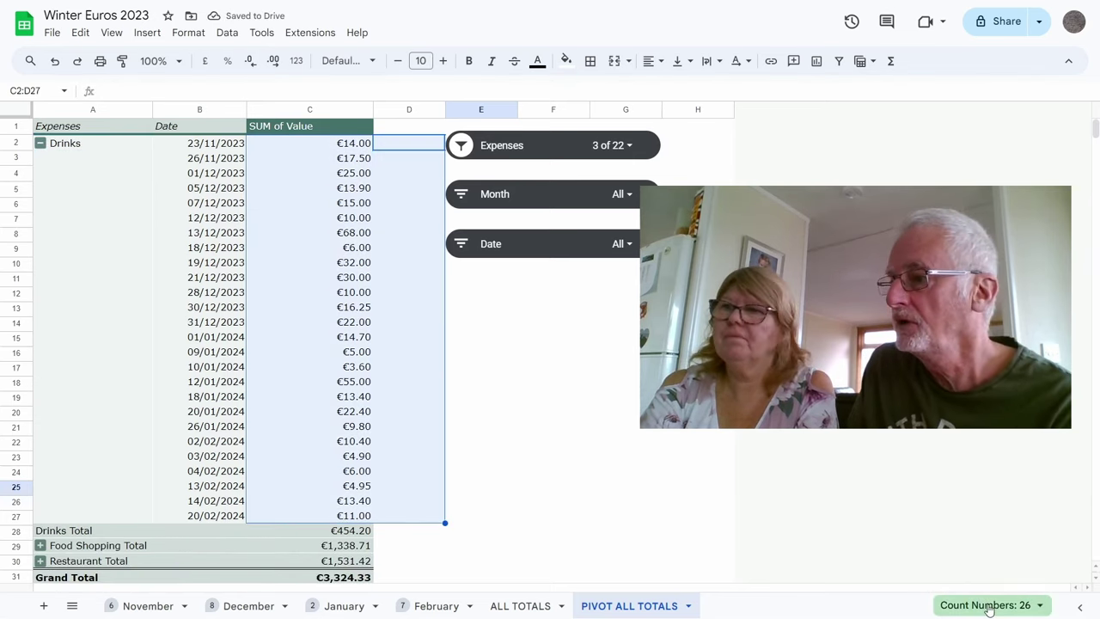
left_click(1041, 607)
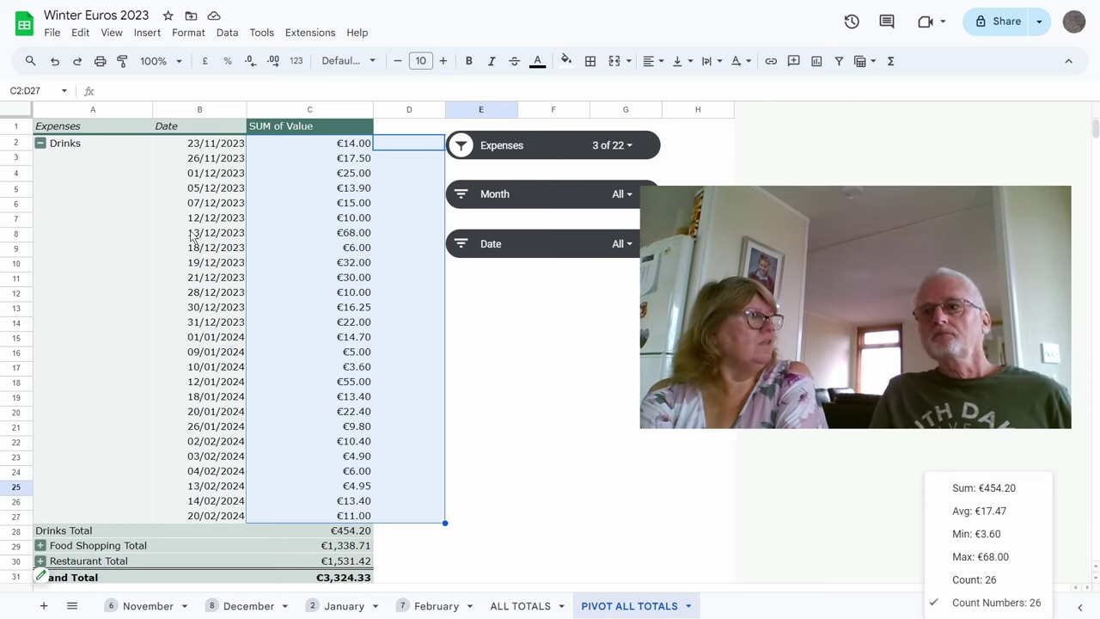
left_click(40, 145)
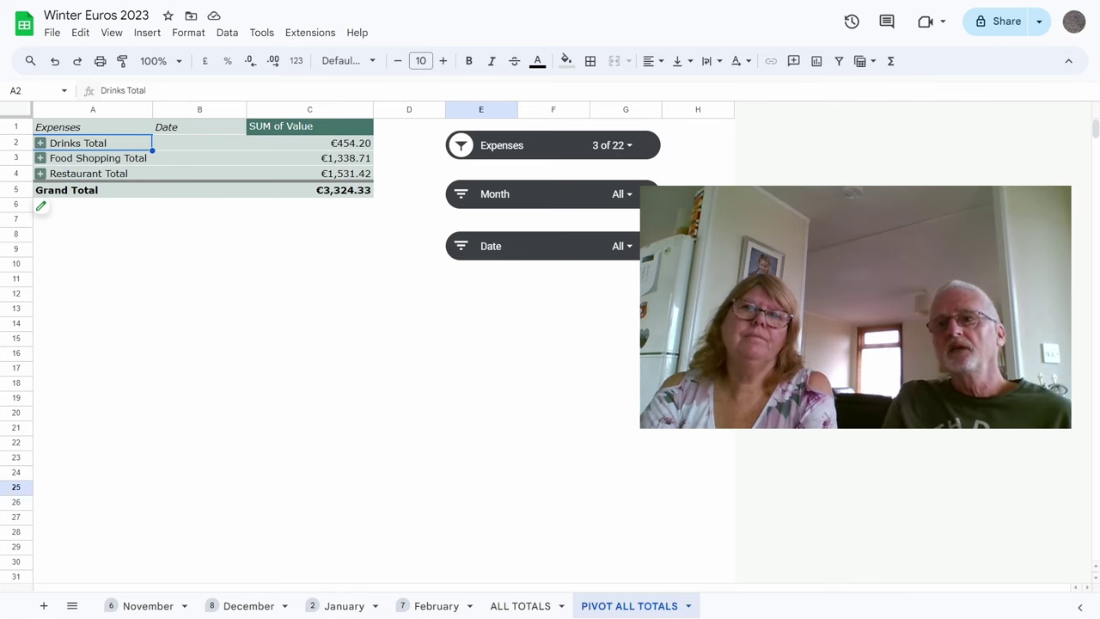
left_click(40, 142)
left_click(40, 143)
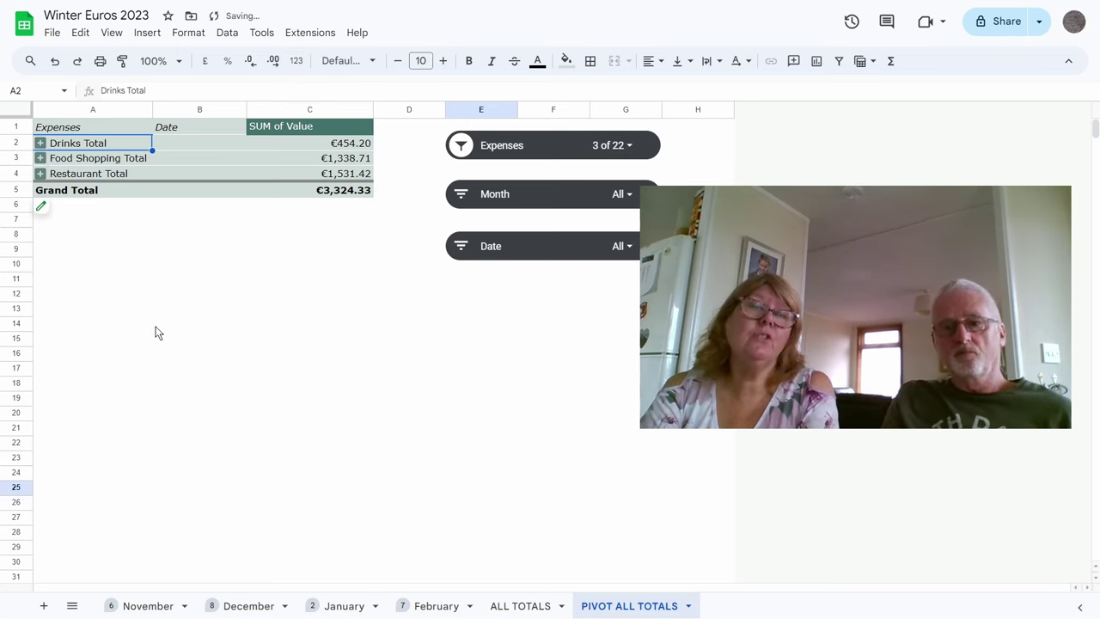